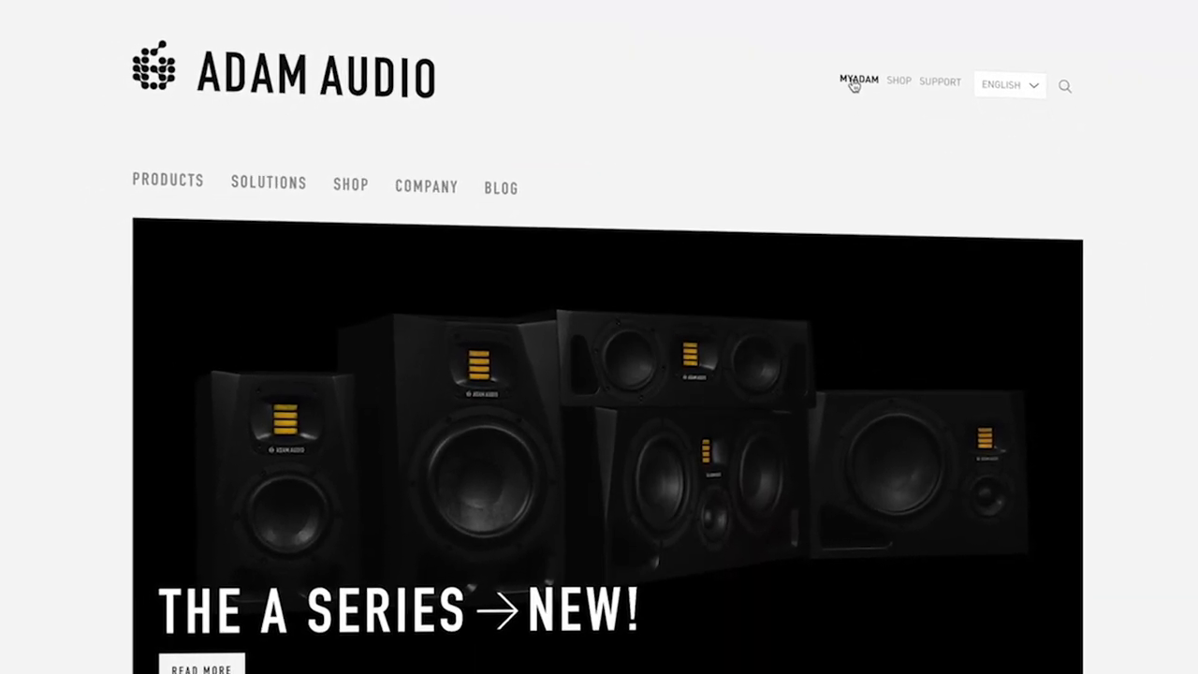
- Open the MyADAM area of the ADAM Audio website
left_click(853, 85)
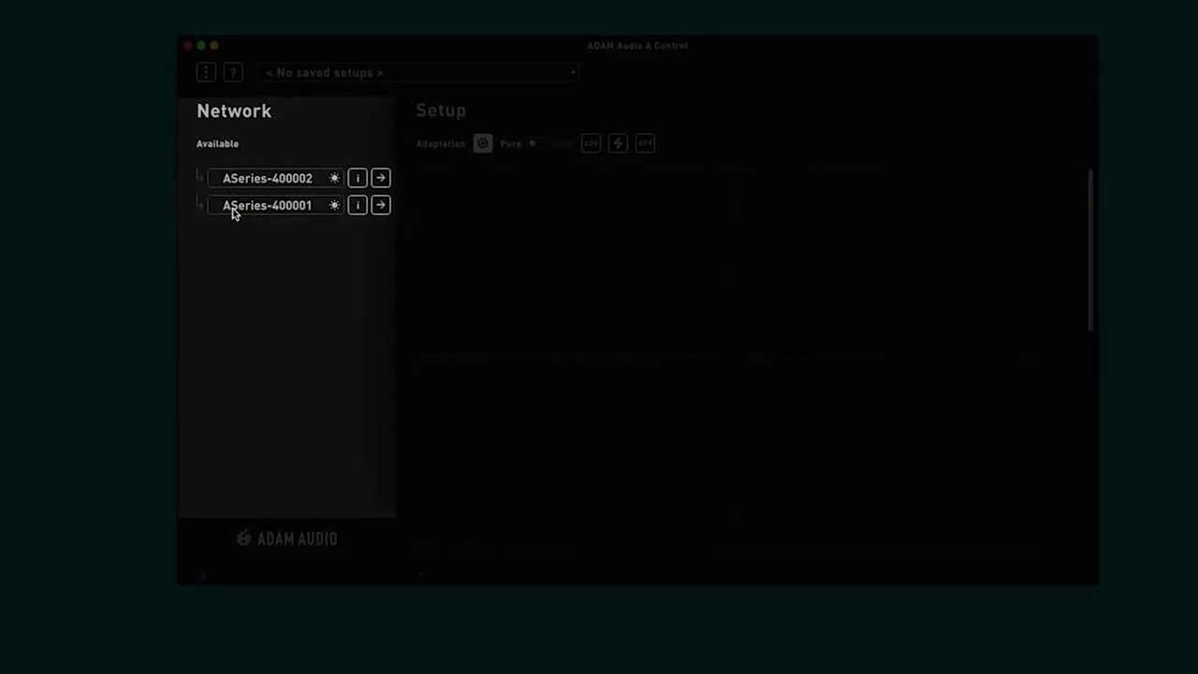
- In A Control, rename the available speaker ASeries-400002 as A7V Left and ASeries-400001 as A7V Right
left_click(336, 178)
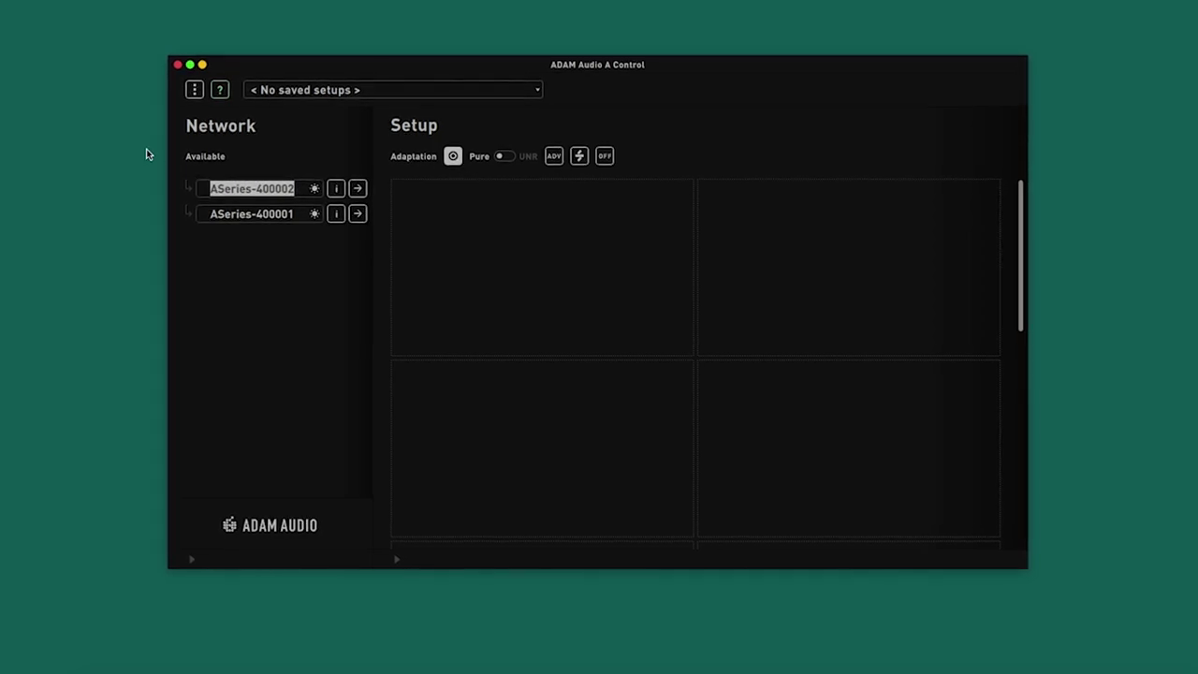
type("A")
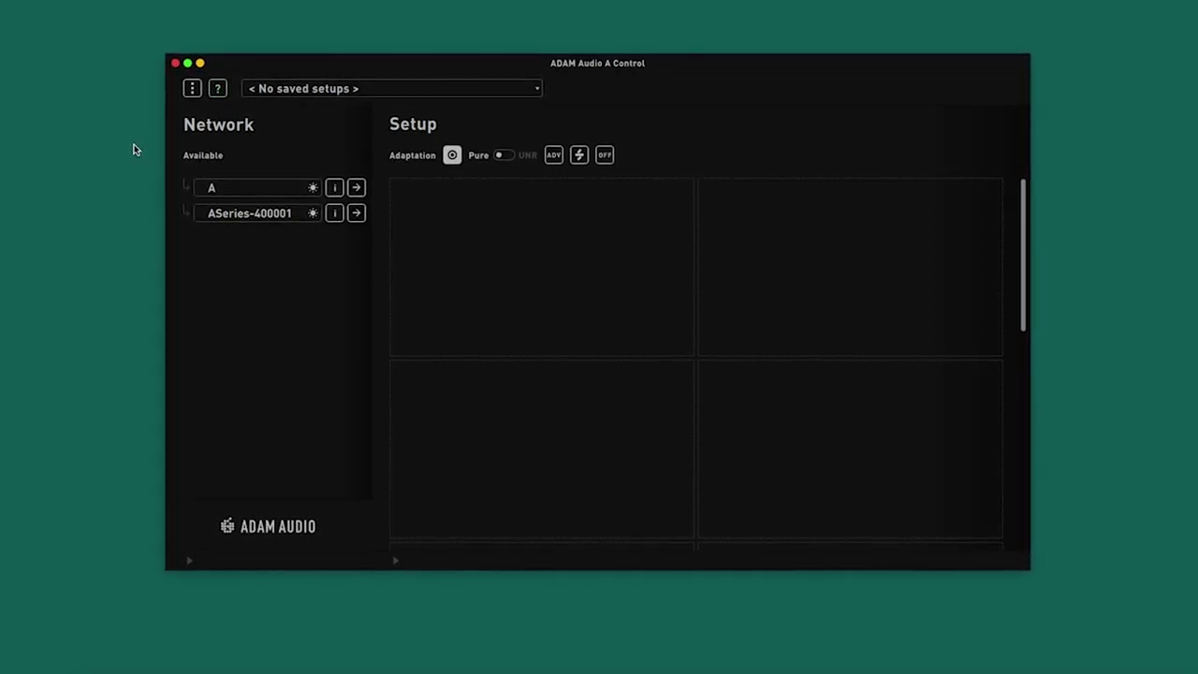
type("7V Left")
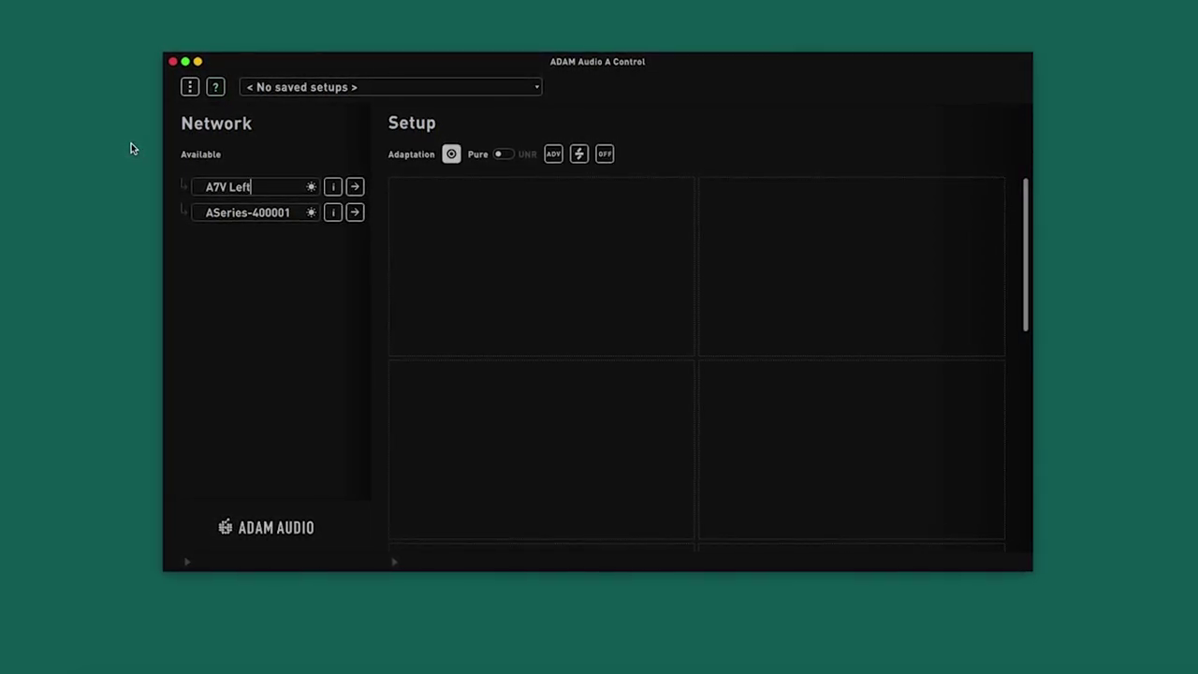
left_click_drag(290, 211, 80, 170)
type("A7V ")
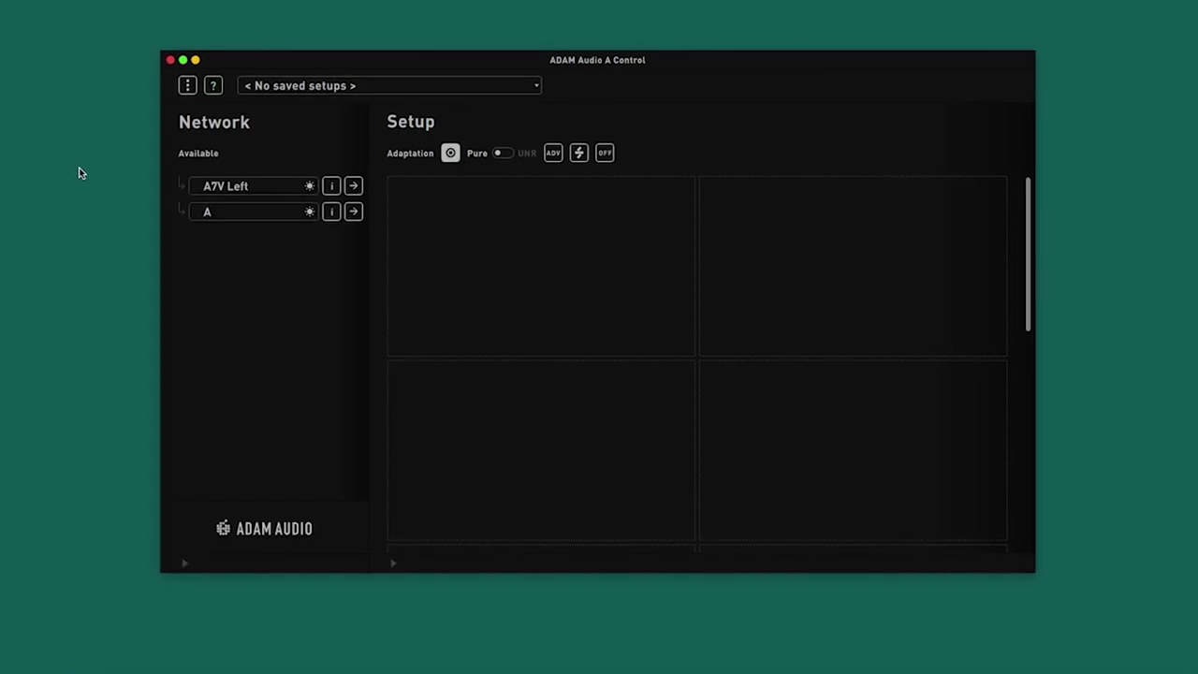
type("Right")
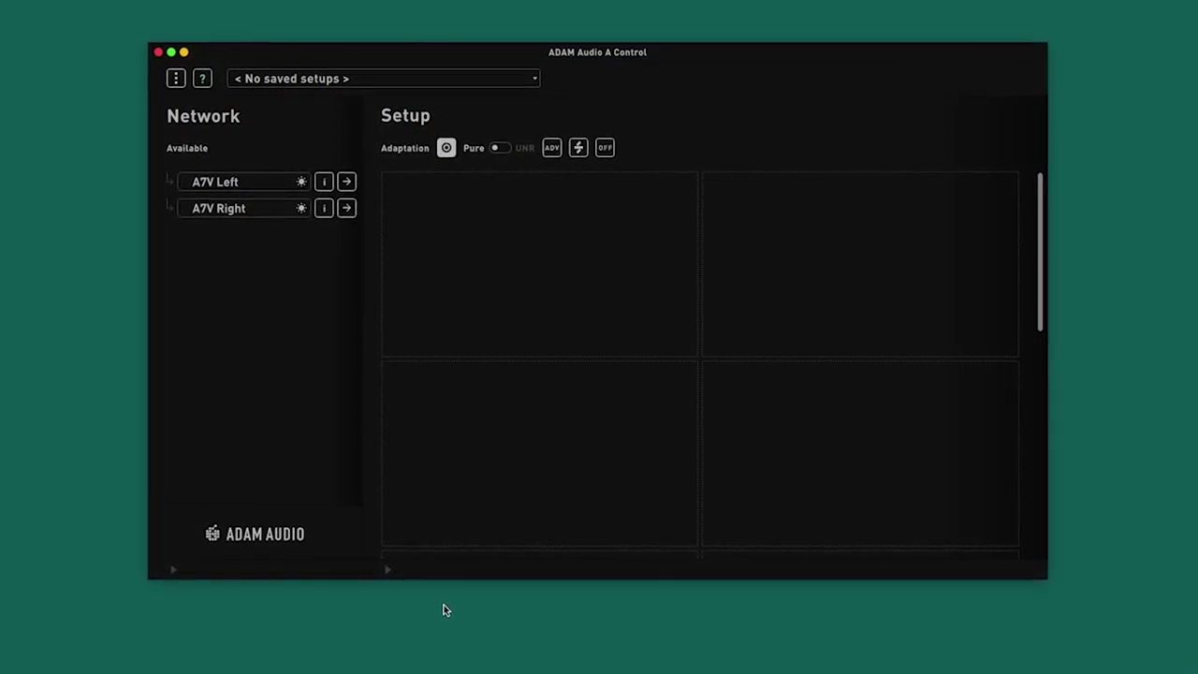
- Add A7V Left and A7V Right to the setup and start the required firmware update for both speakers
left_click(344, 180)
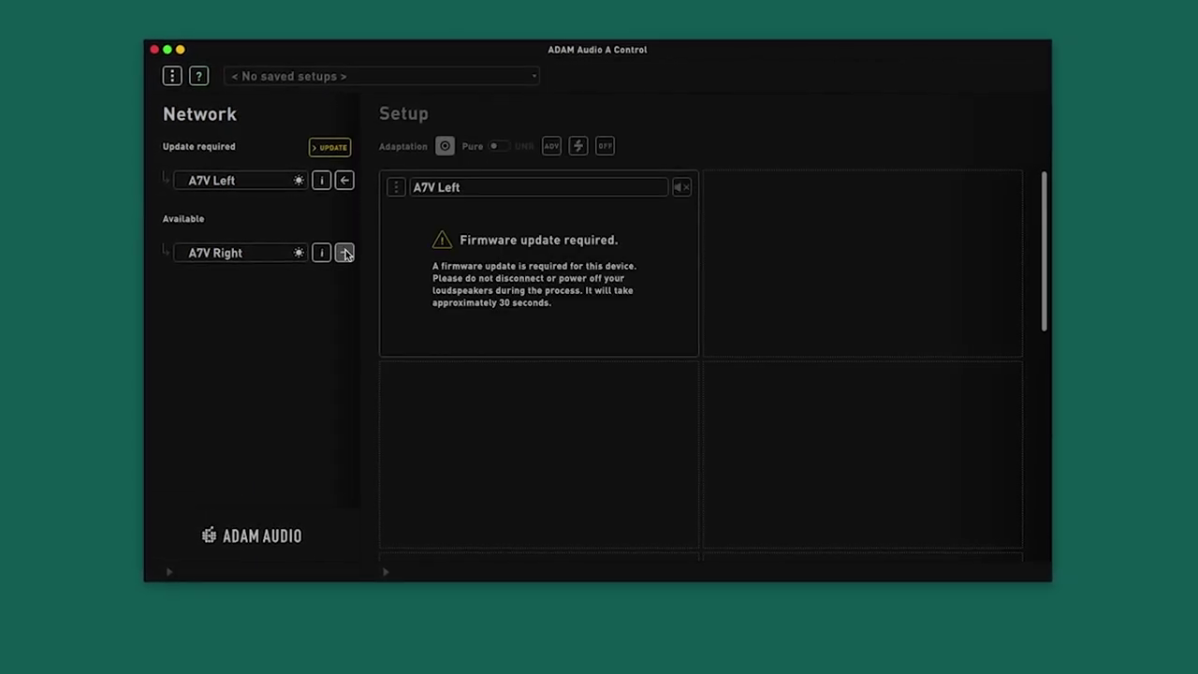
left_click(345, 253)
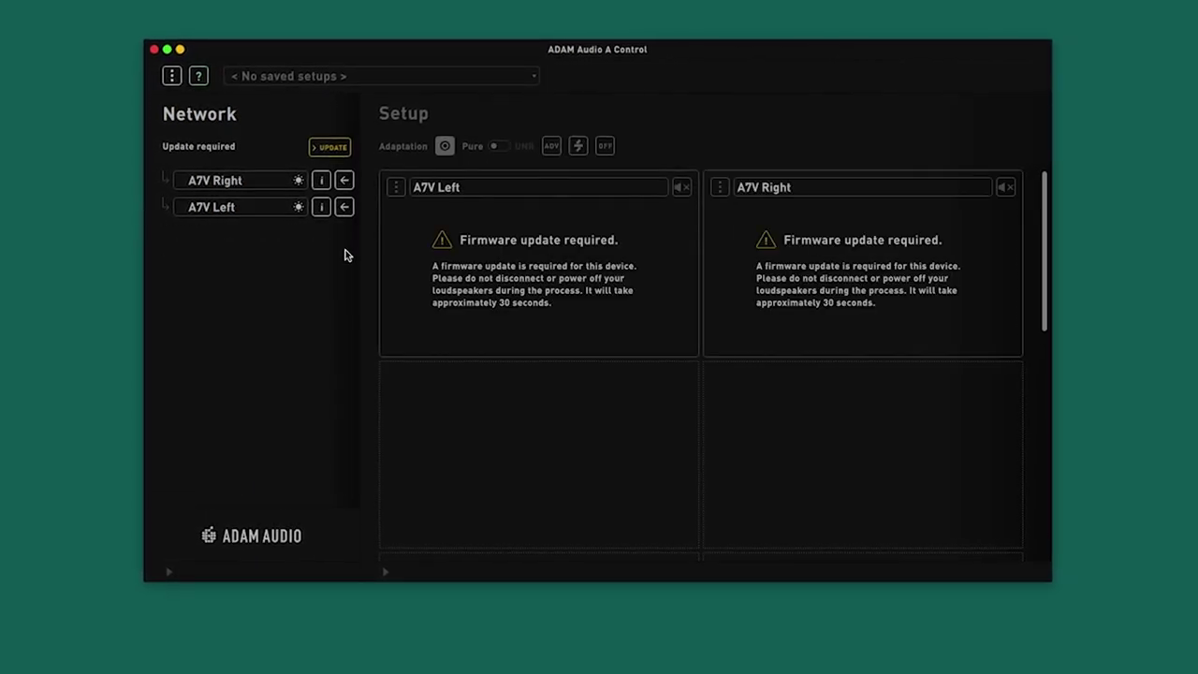
left_click(328, 147)
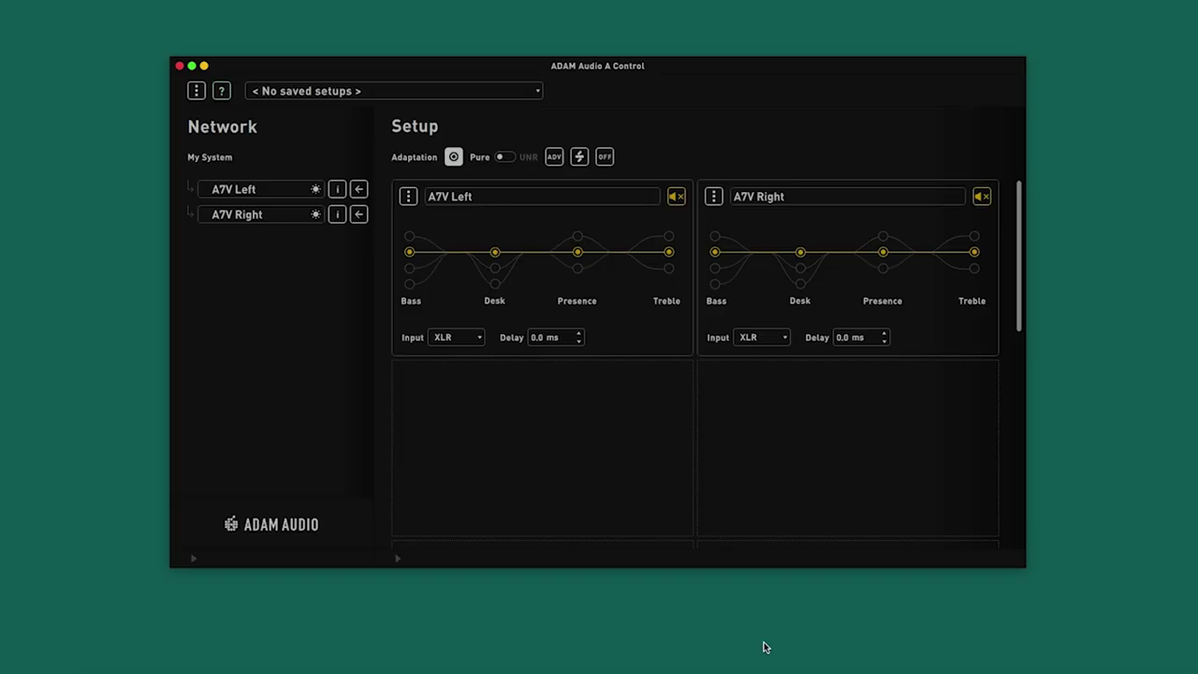
- Try different Bass and Desk room adaptation levels on A7V Left, returning both to flat
left_click(409, 282)
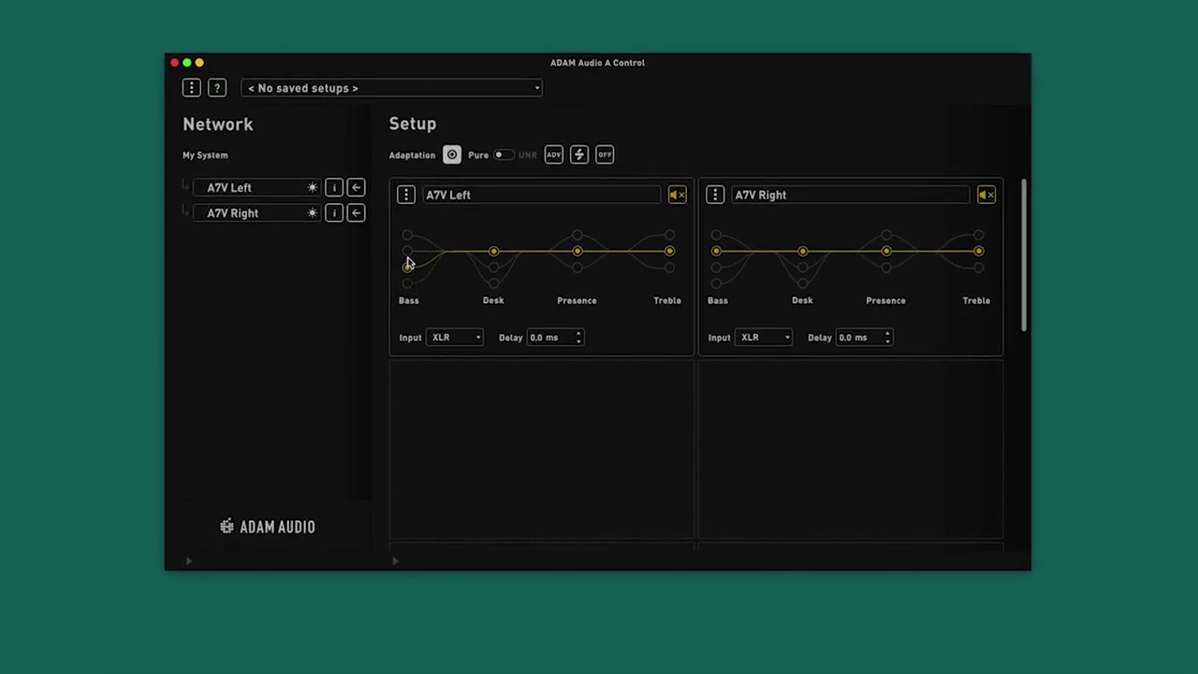
left_click(407, 251)
left_click(408, 236)
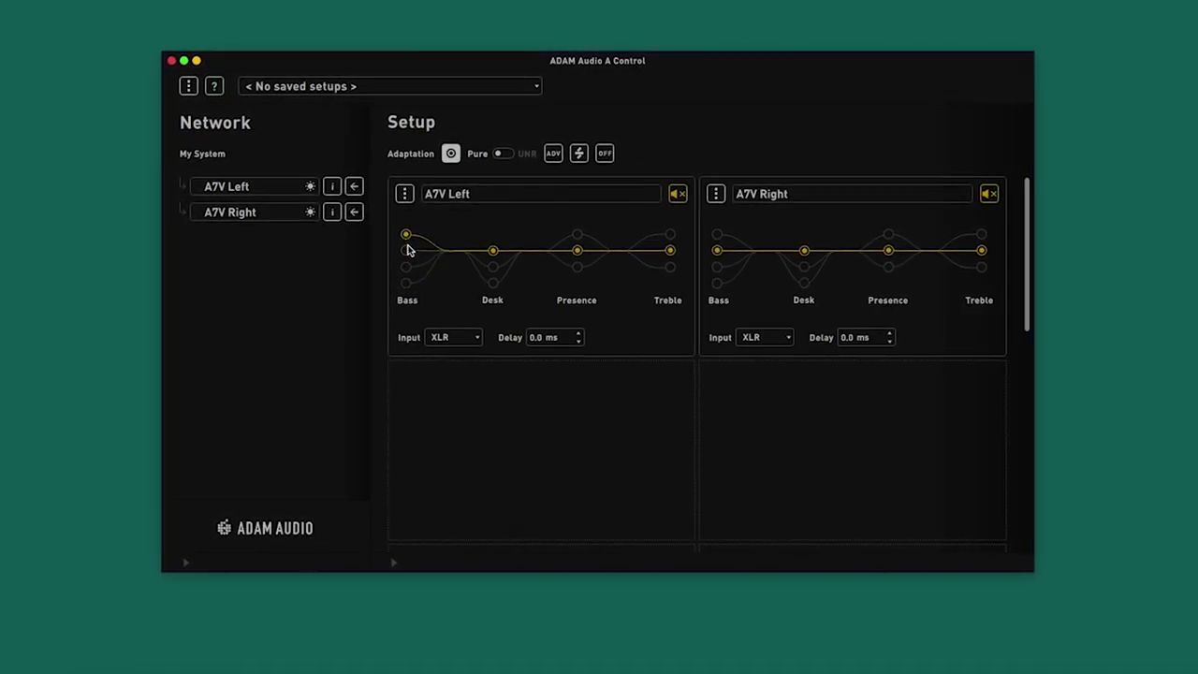
left_click(492, 268)
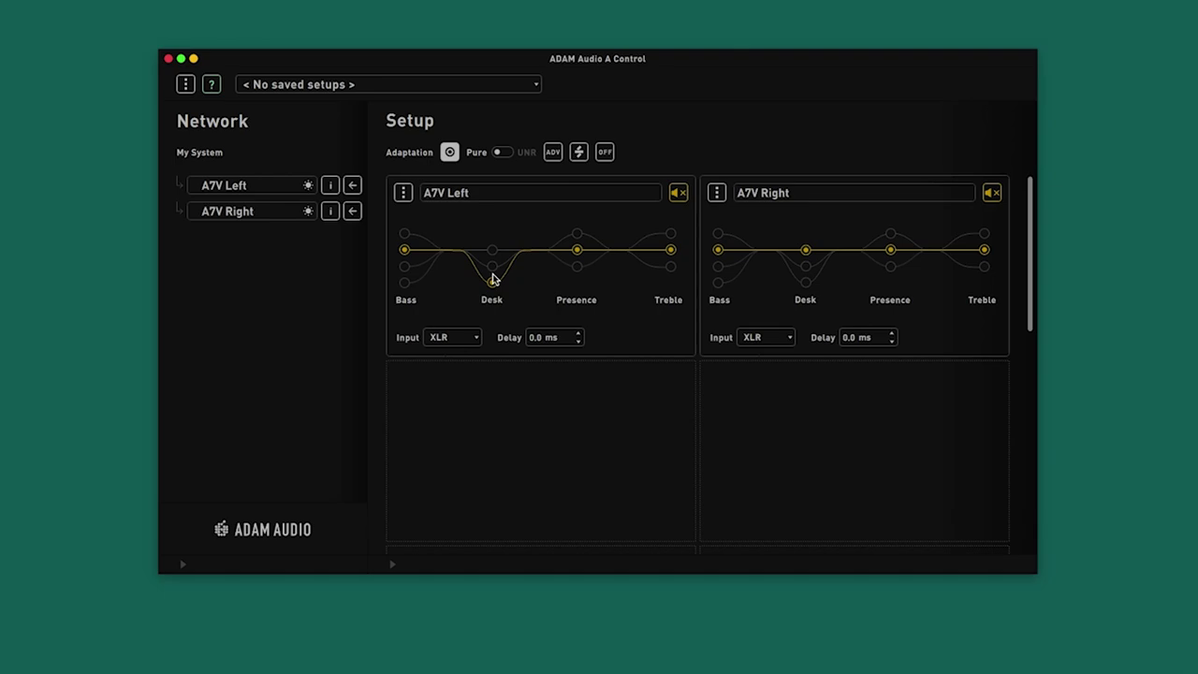
left_click(492, 251)
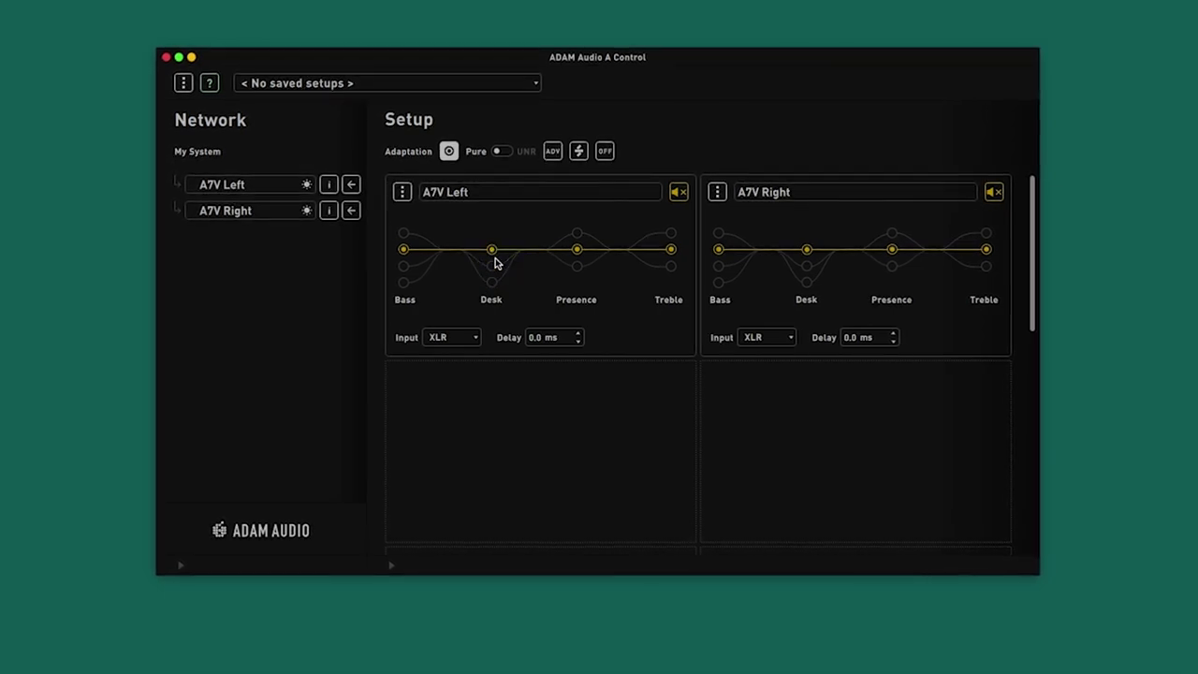
- Try different Presence and Treble room adaptation levels on A7V Left
left_click(577, 236)
left_click(577, 248)
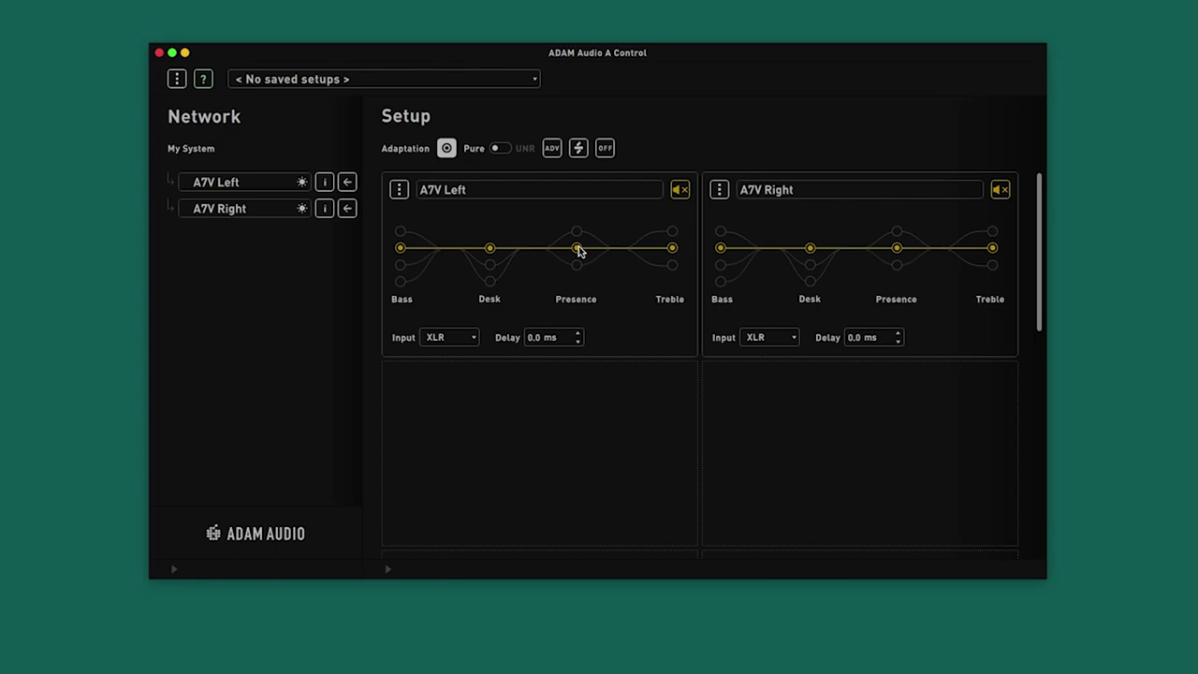
left_click(672, 265)
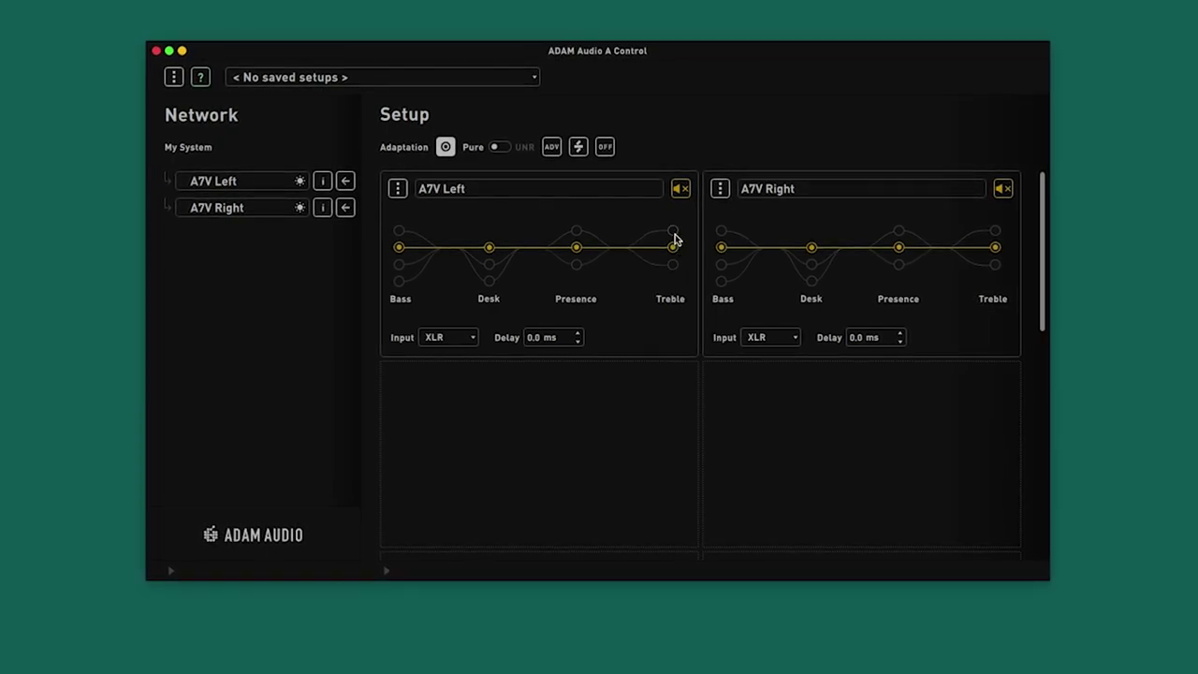
left_click(672, 231)
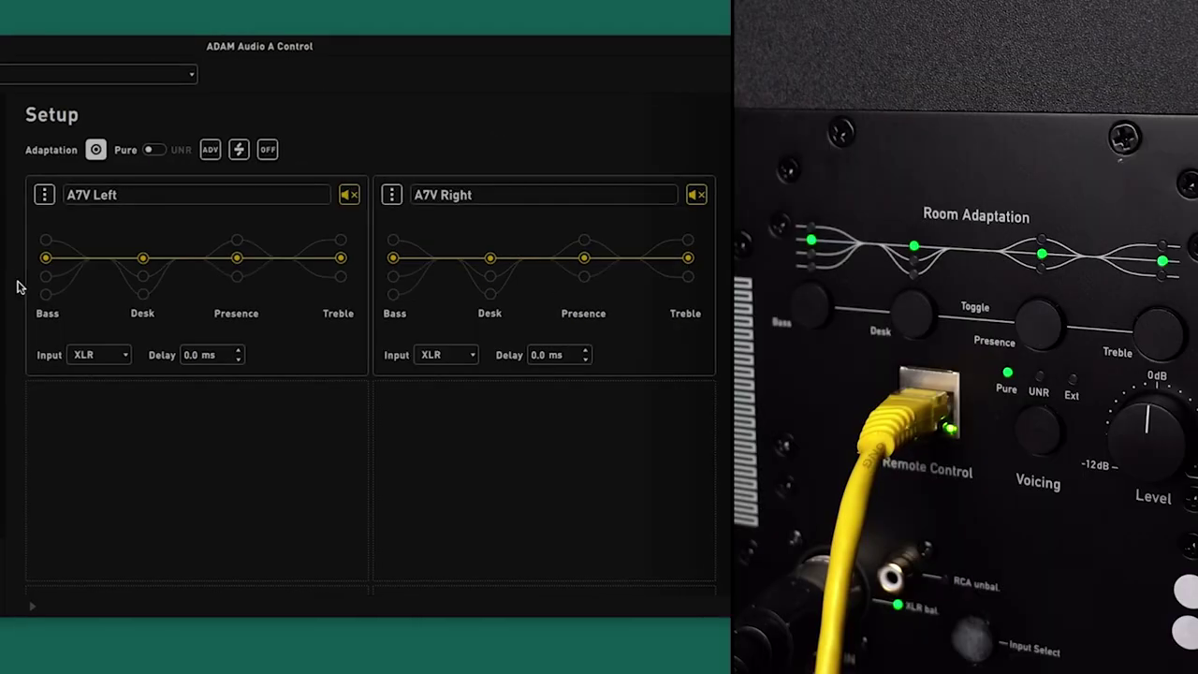
- On A7V Left, lower Bass one step, apply the deepest Desk cut, raise Presence one step, and try a Treble boost before returning it to flat
left_click(398, 264)
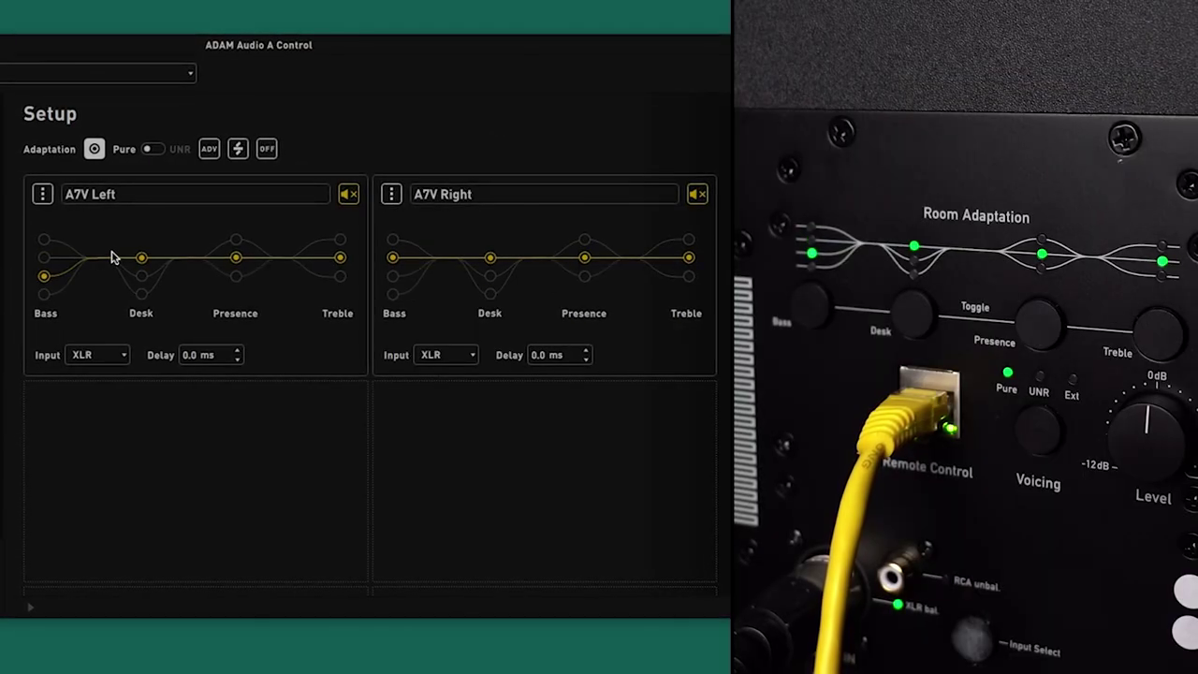
left_click(141, 295)
left_click(233, 239)
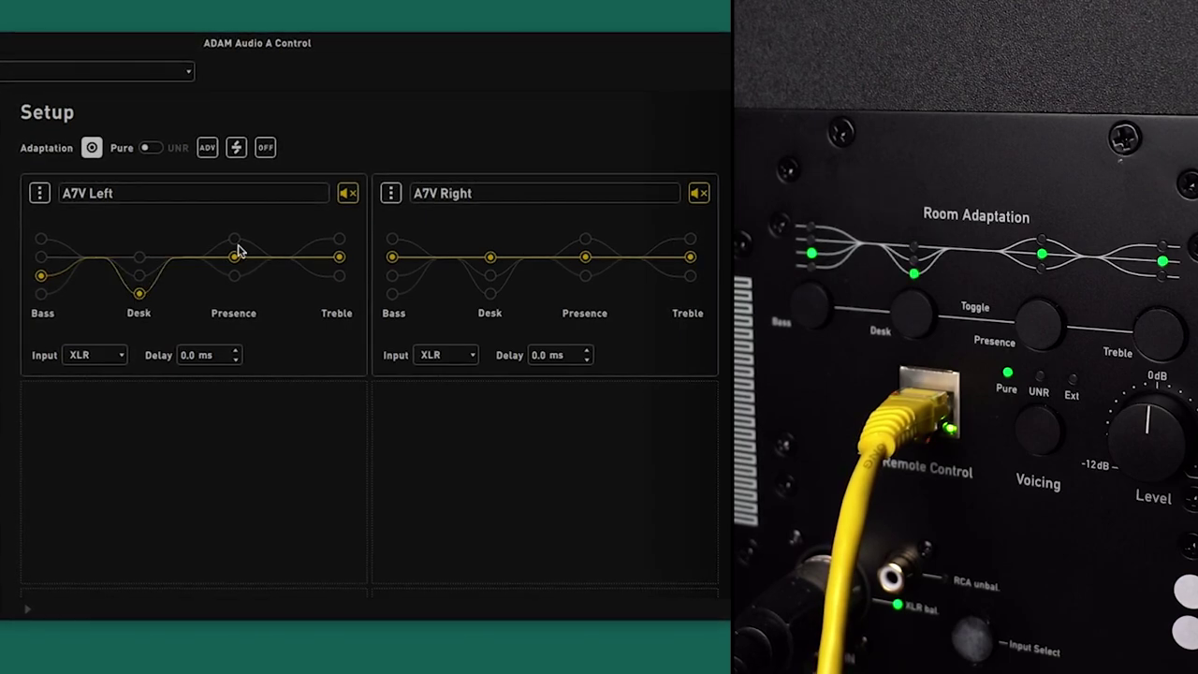
left_click(338, 238)
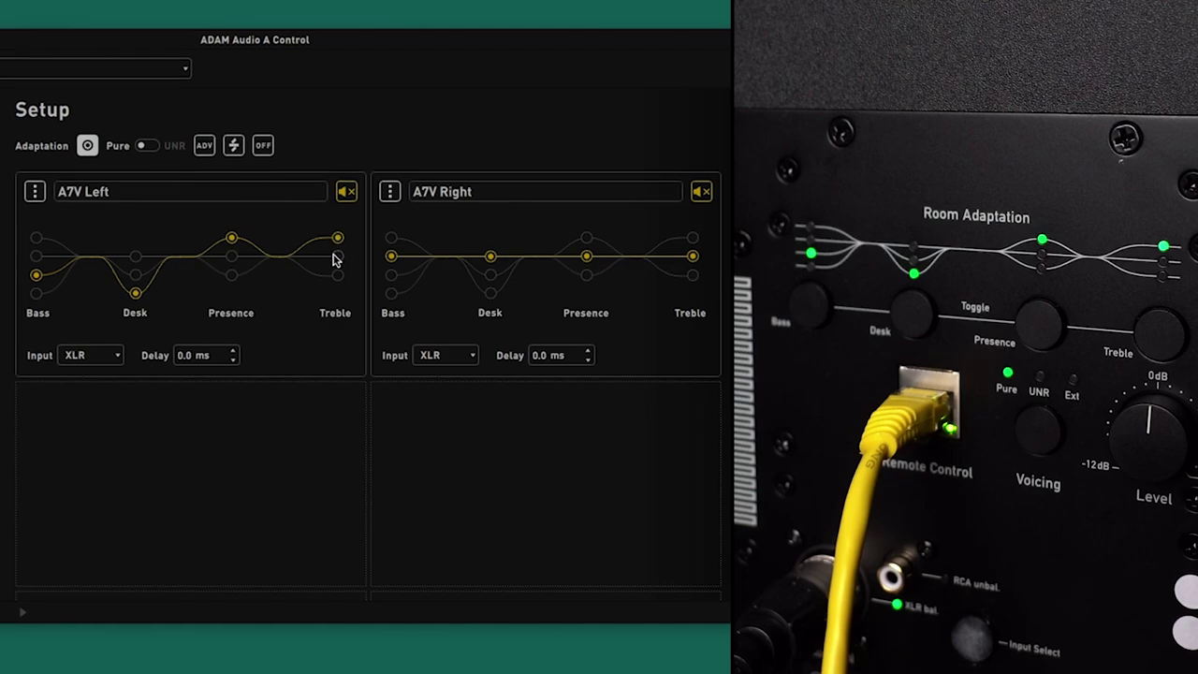
left_click(338, 257)
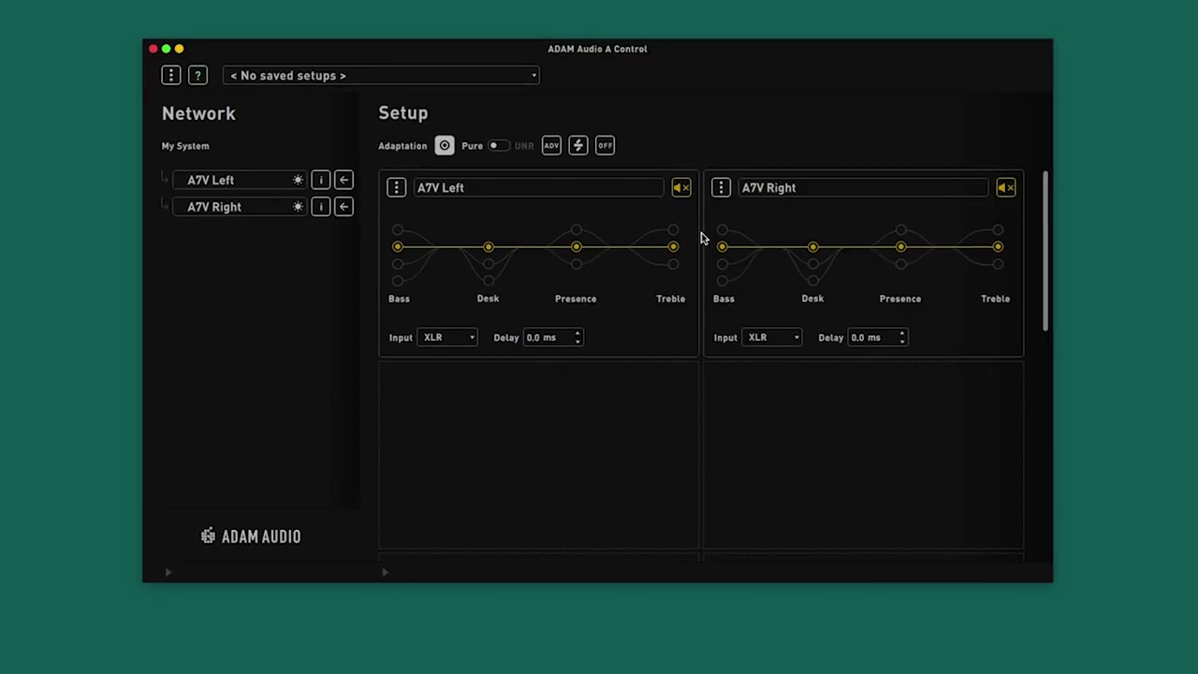
- Switch the setup to advanced adaptation and choose the bell filter type for the first band of A7V Left
left_click(550, 146)
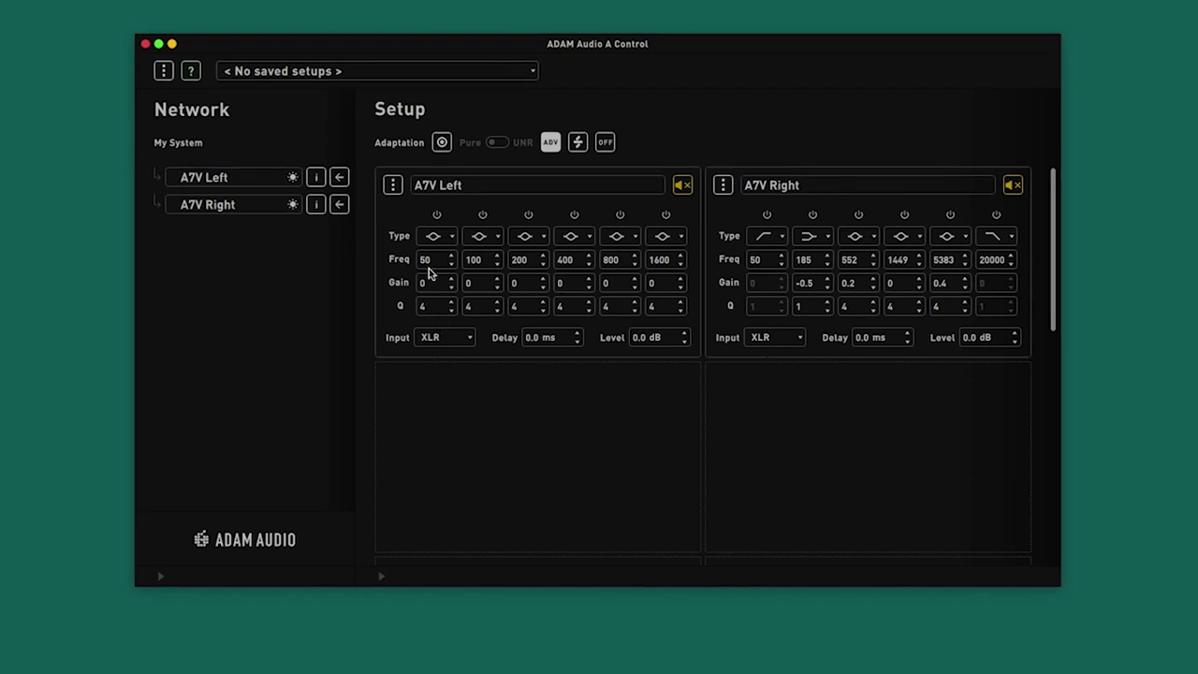
left_click(442, 245)
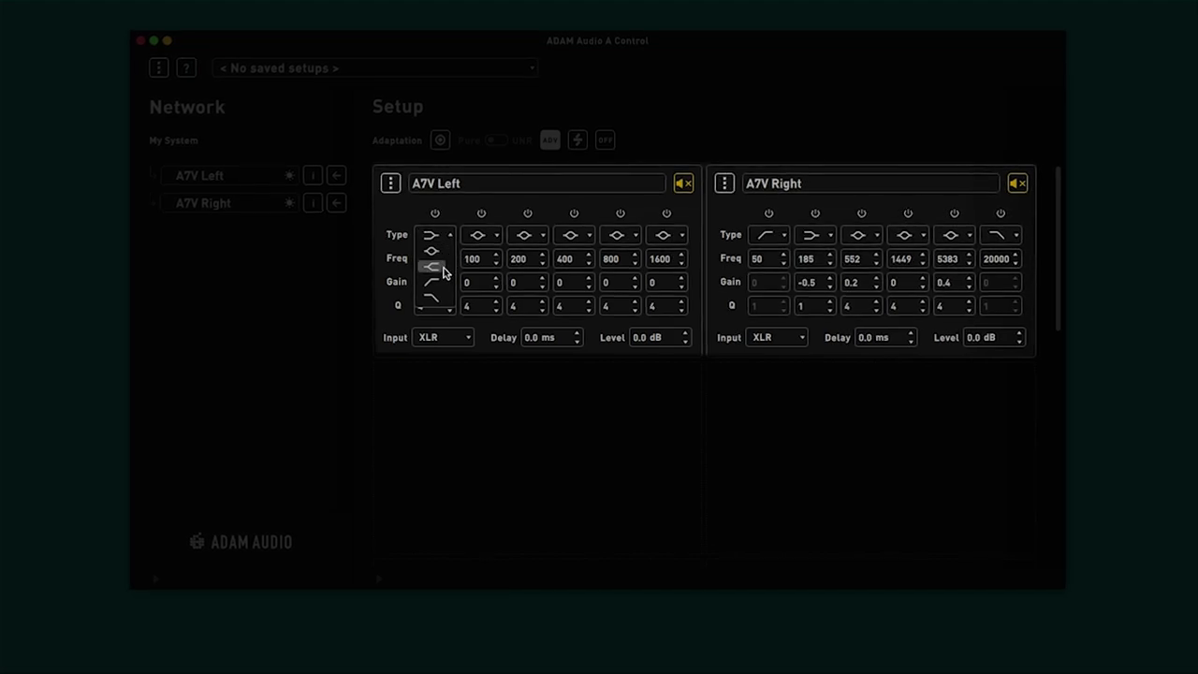
left_click(432, 251)
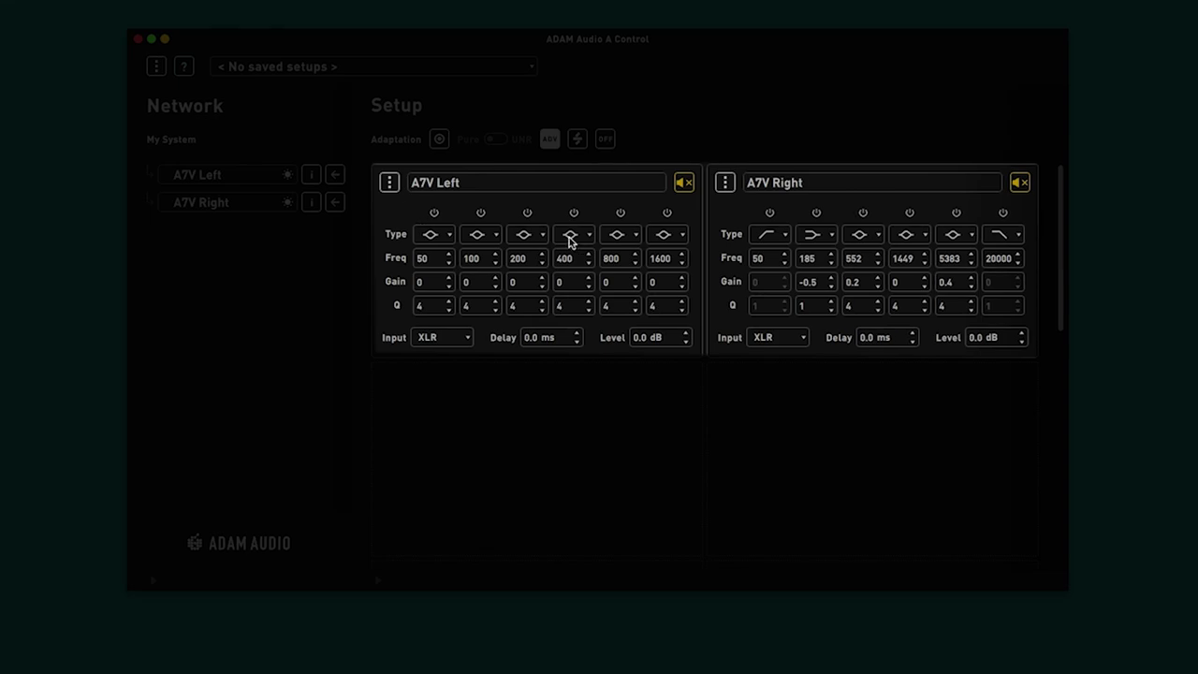
- Copy the advanced adaptation setting of A7V Right and paste it onto A7V Left
left_click(726, 182)
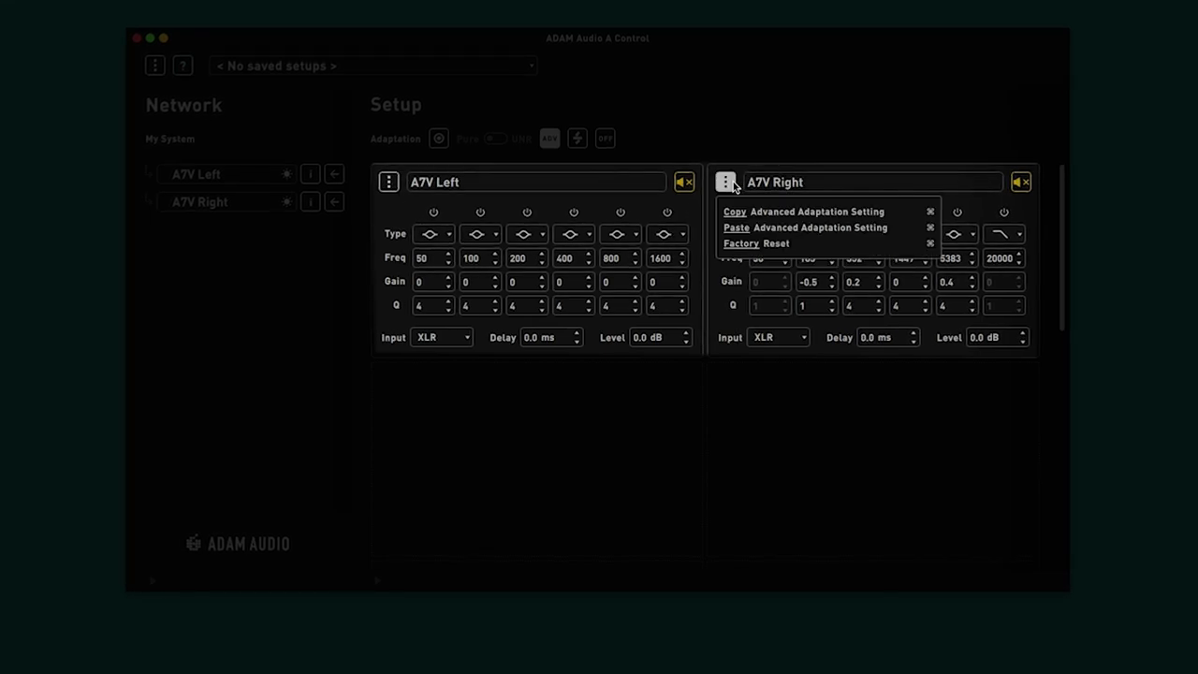
left_click(746, 212)
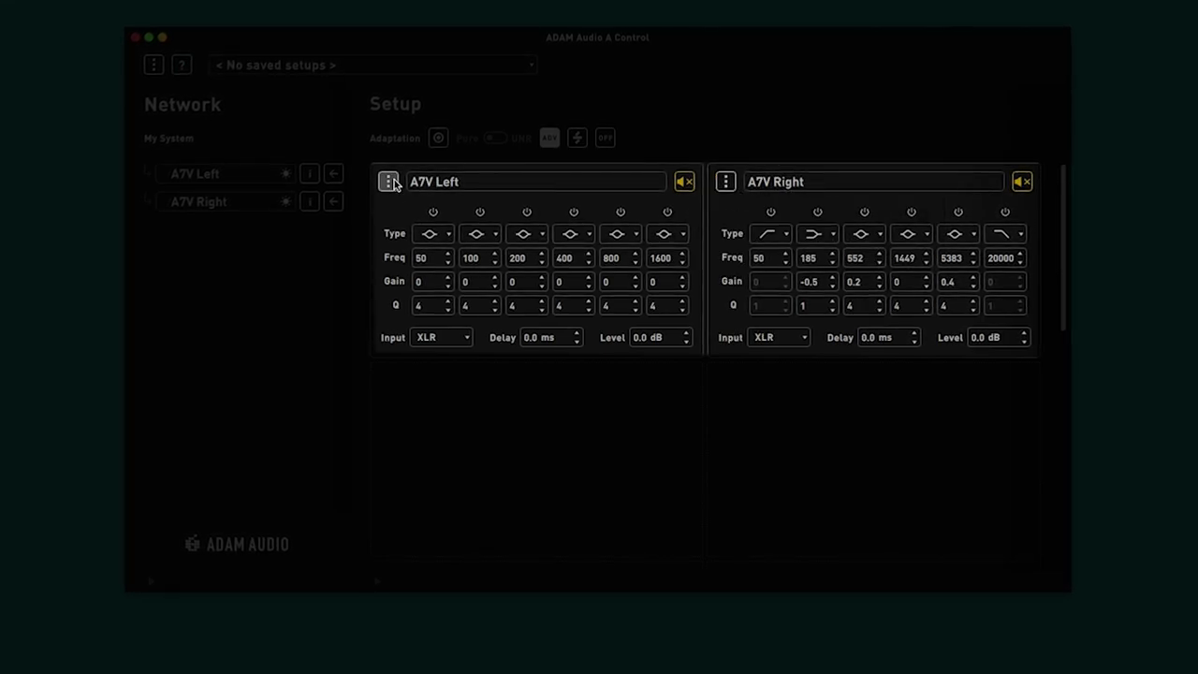
left_click(388, 182)
left_click(408, 230)
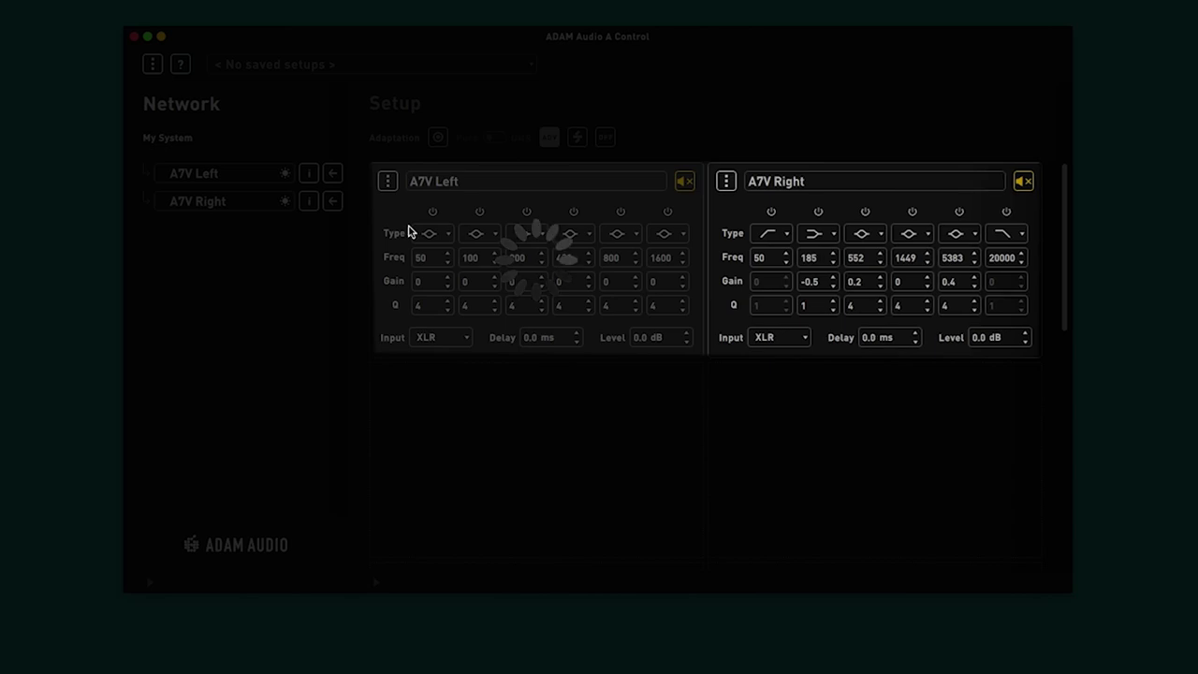
left_click(389, 183)
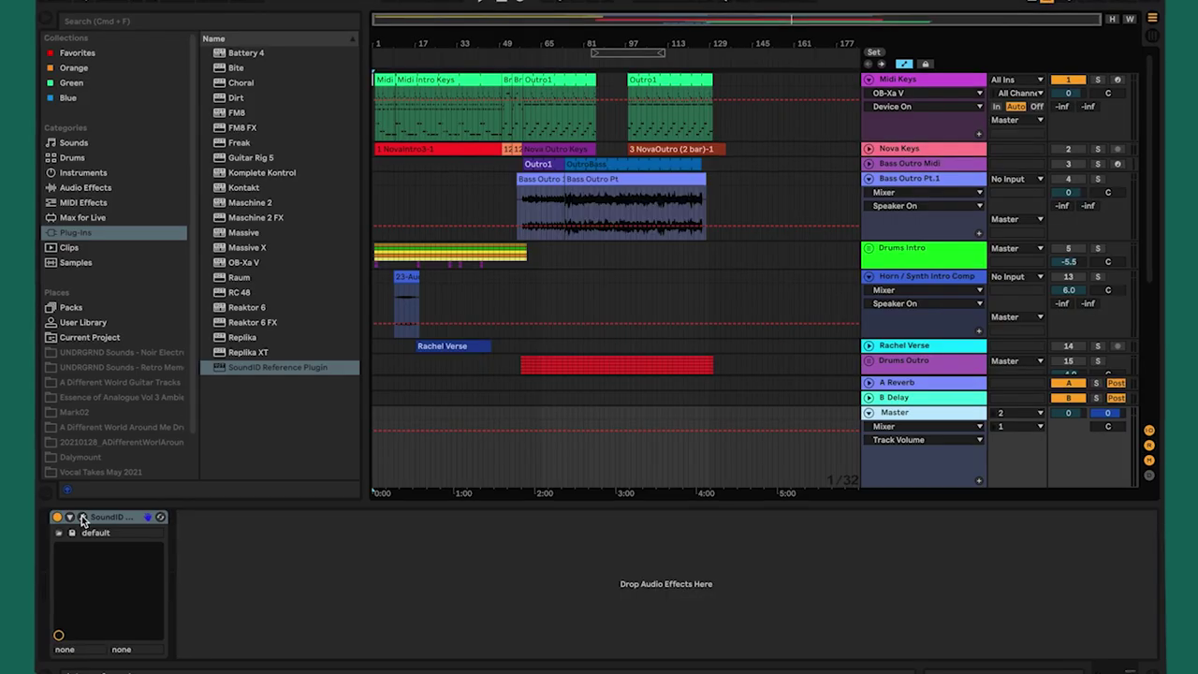
- In Ableton Live, open the SoundID Reference plugin window on the Master track and move it aside
left_click(82, 520)
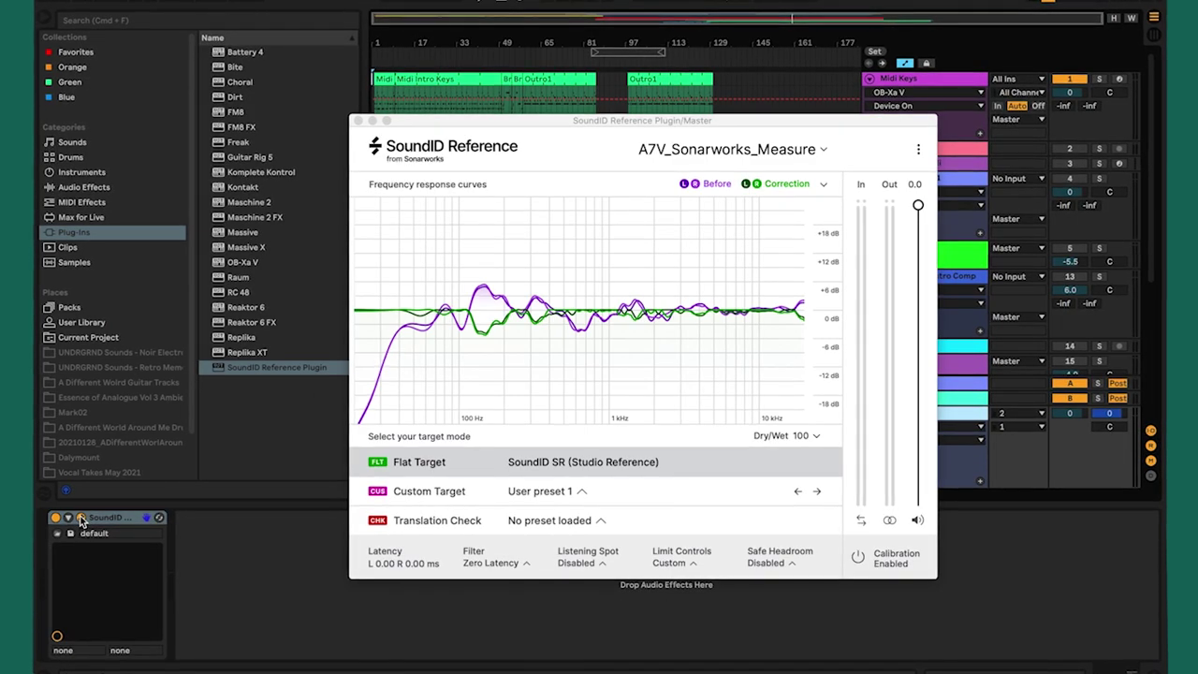
left_click_drag(698, 119, 513, 72)
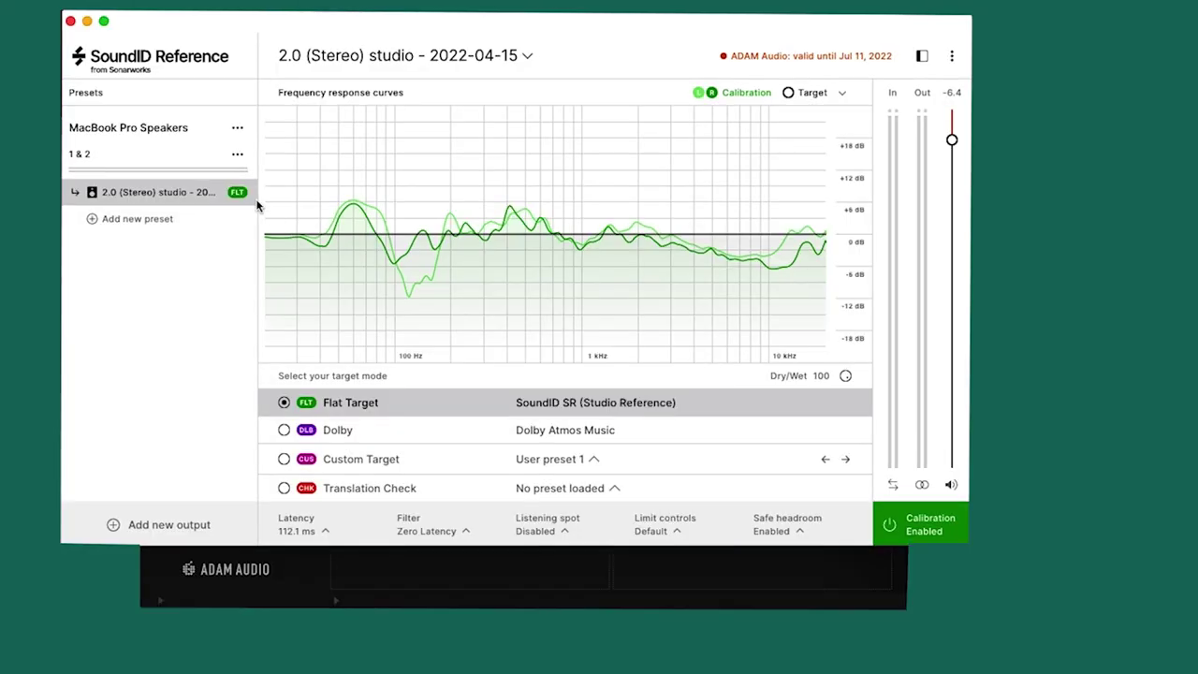
- In SoundID Reference, export the 2.0 (Stereo) studio preset for ADAM Audio A Series with the calibration limit No Boost (0 dB)
left_click(240, 189)
left_click(271, 302)
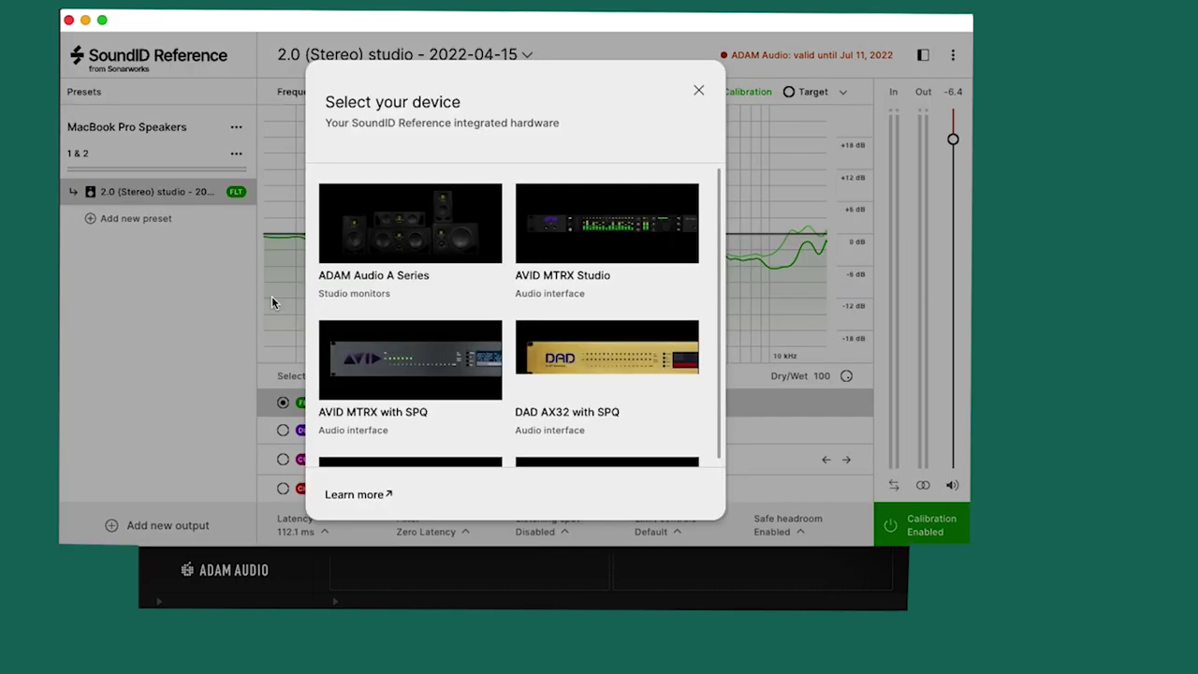
left_click(447, 246)
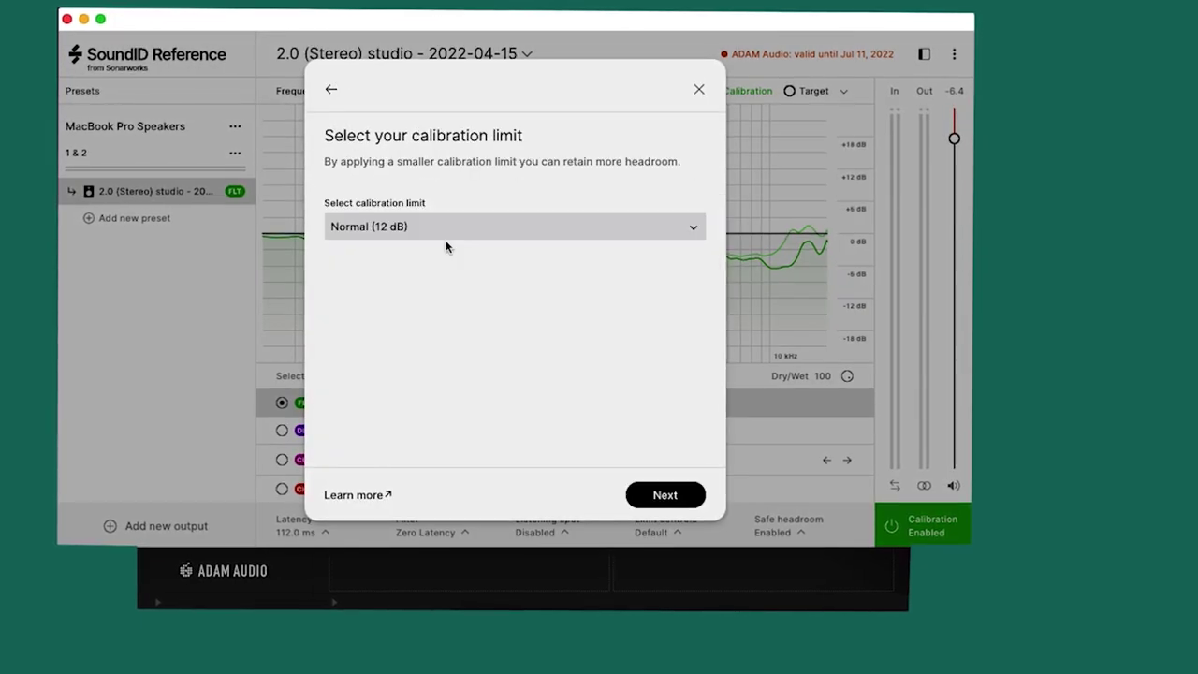
left_click(464, 224)
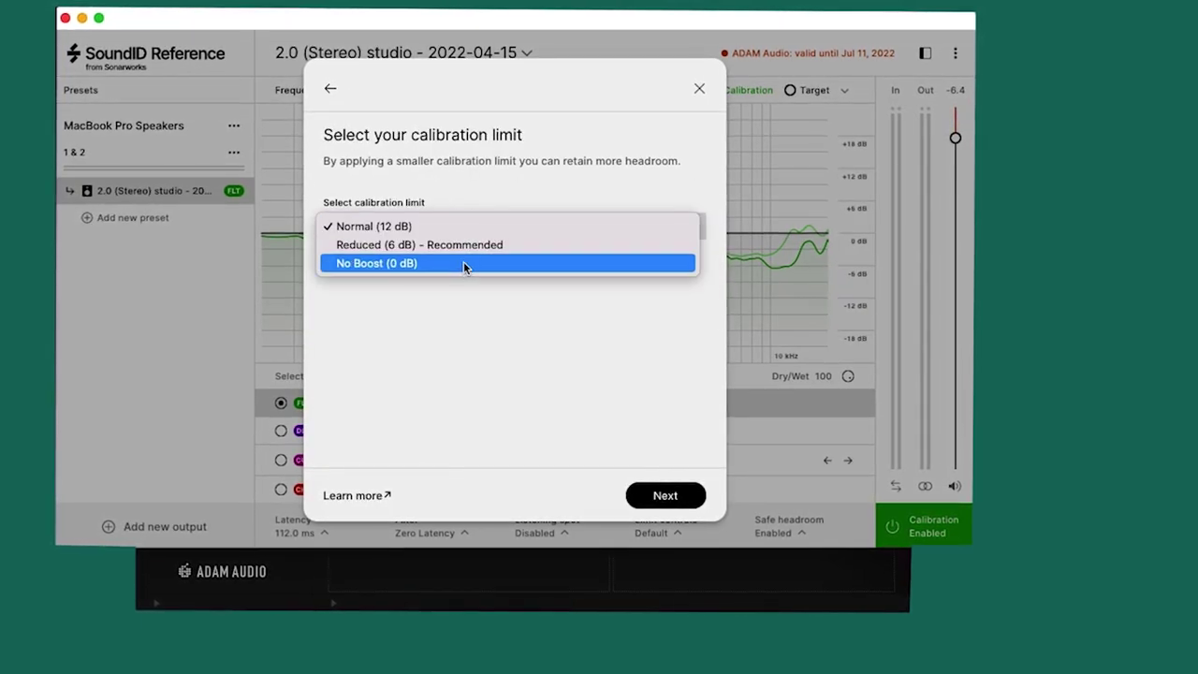
left_click(464, 263)
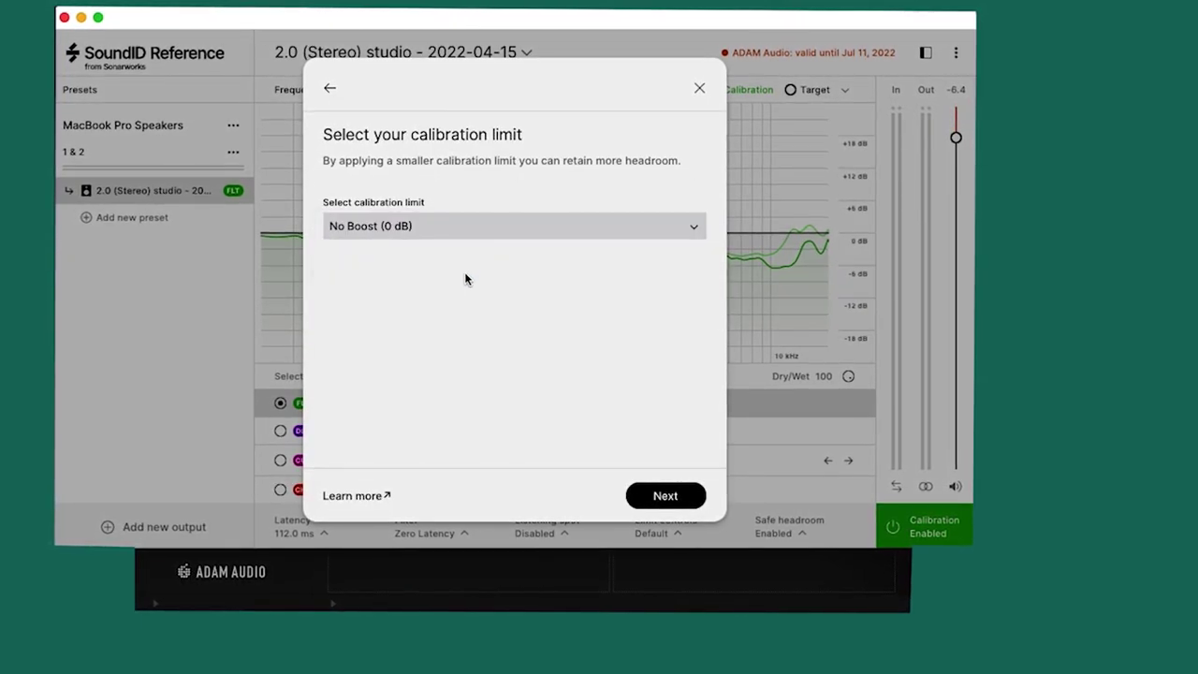
left_click(667, 496)
left_click(681, 499)
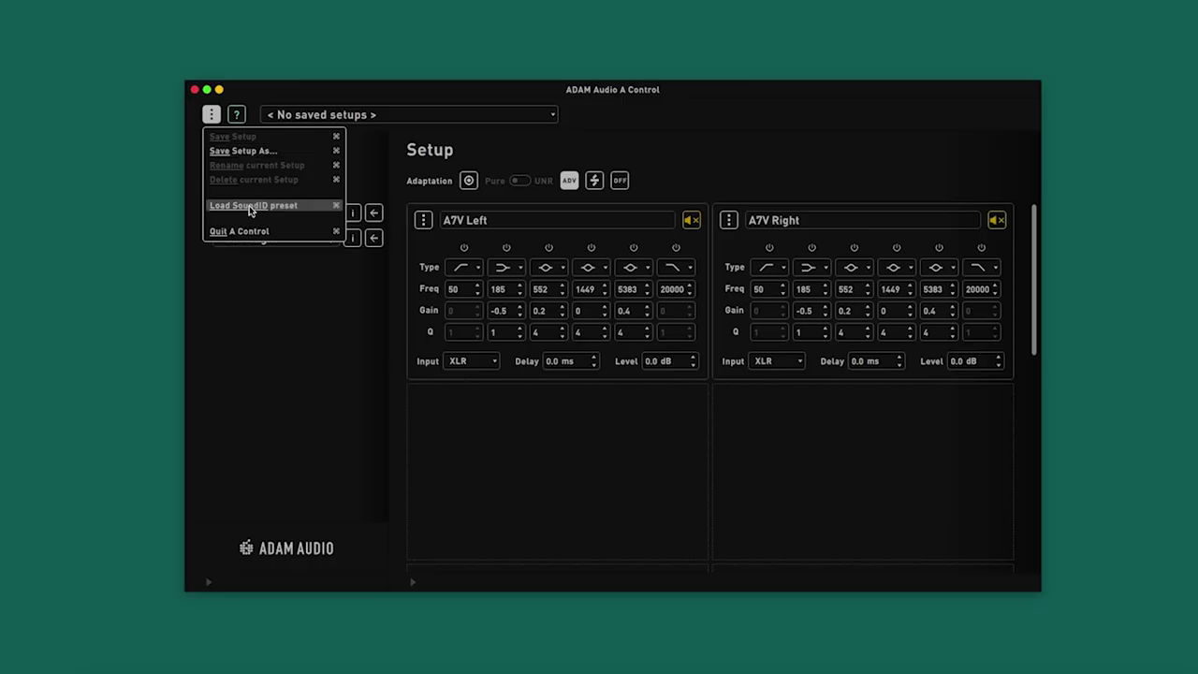
- In A Control, load the SoundID preset A7V_Sonarworks_Measure - Flat and apply it with Left assigned to A7V Left and Right to A7V Right
left_click(251, 208)
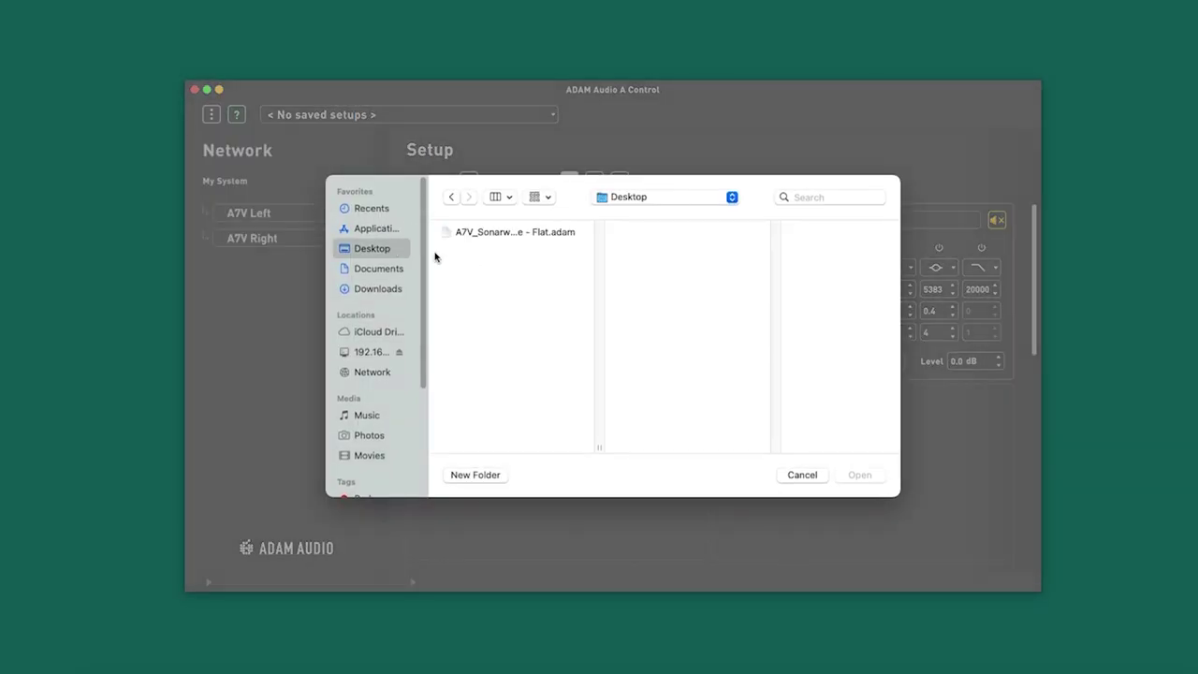
left_click(475, 240)
double_click(474, 238)
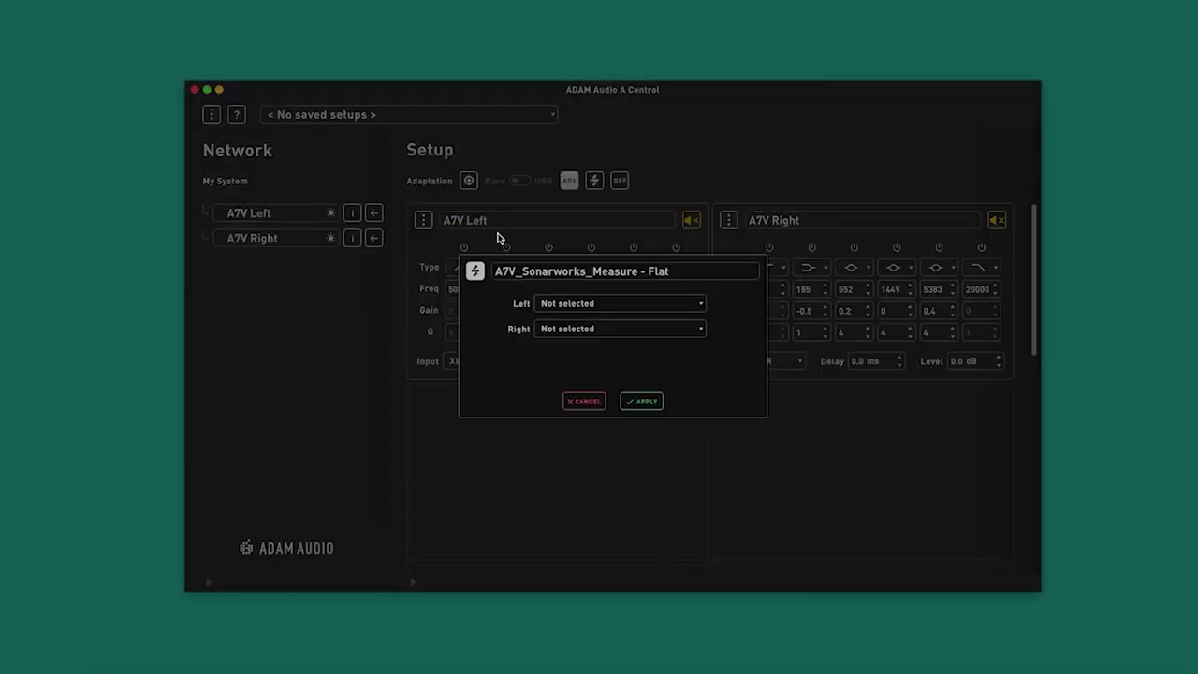
left_click(584, 306)
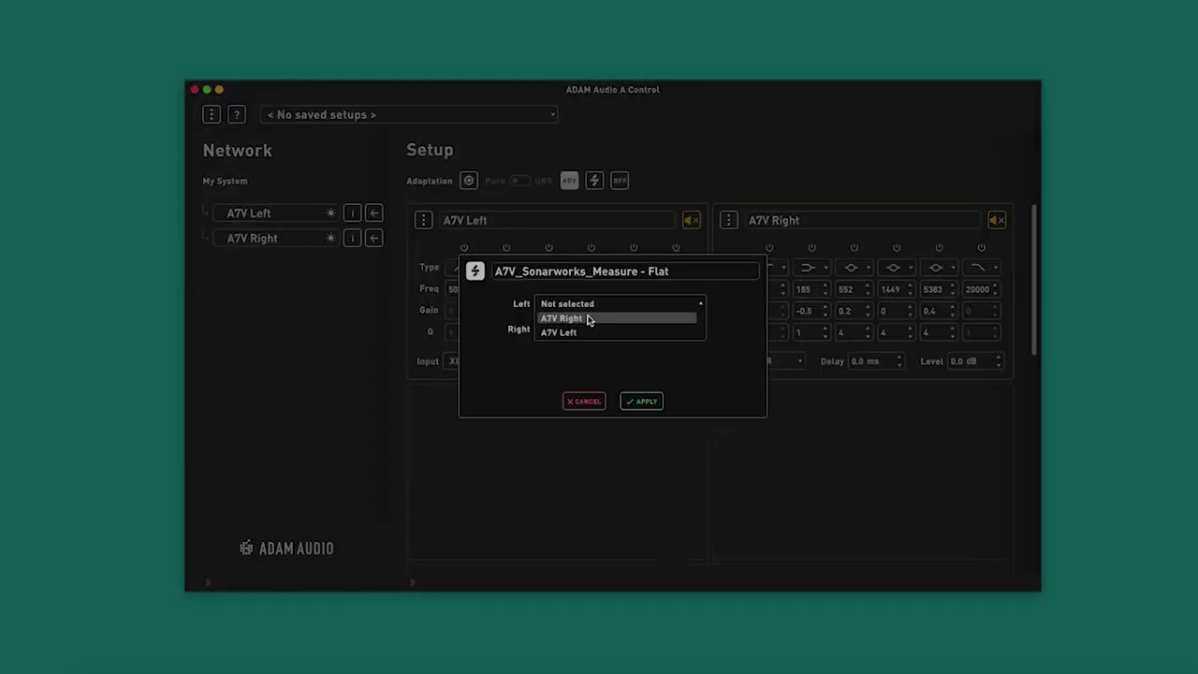
left_click(589, 329)
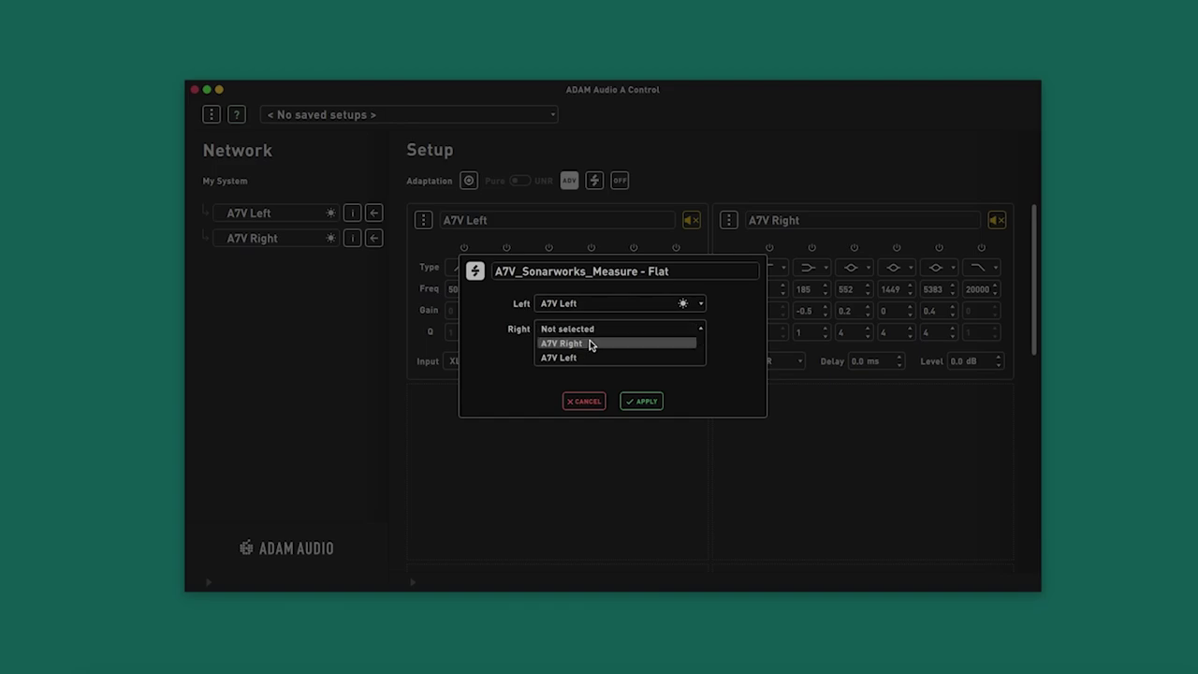
left_click(590, 341)
left_click(646, 401)
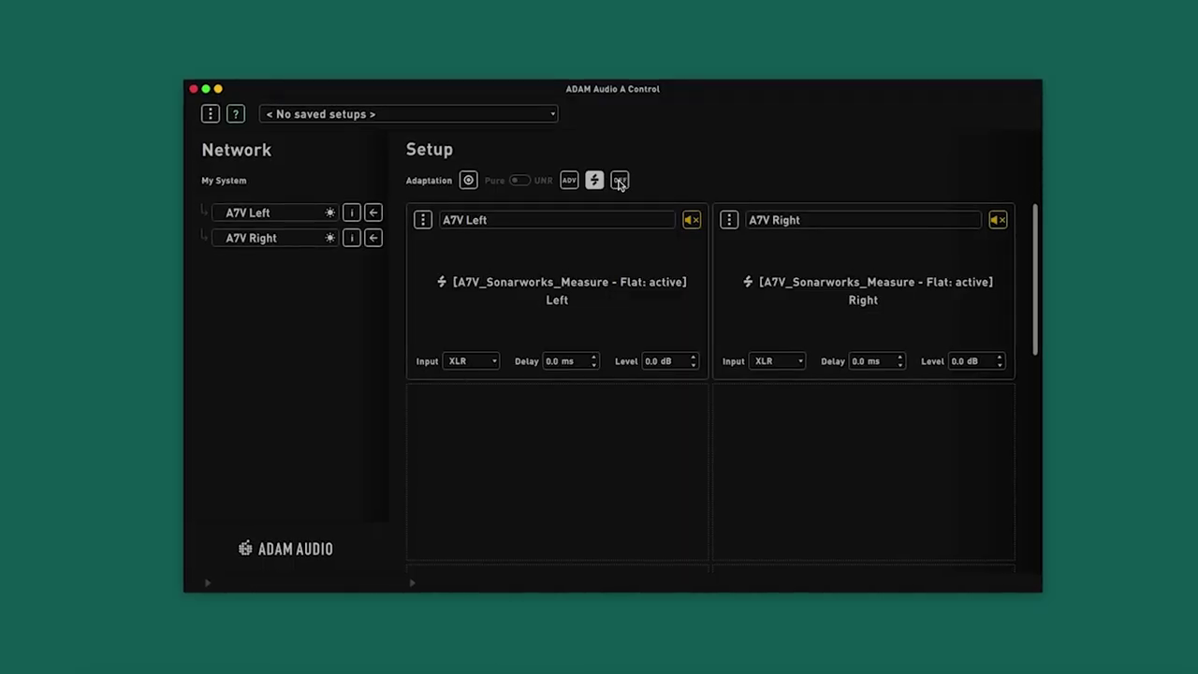
- After turning adaptation off, give both monitors the basic room adaptation with Bass one step down and Presence one step up
left_click(620, 181)
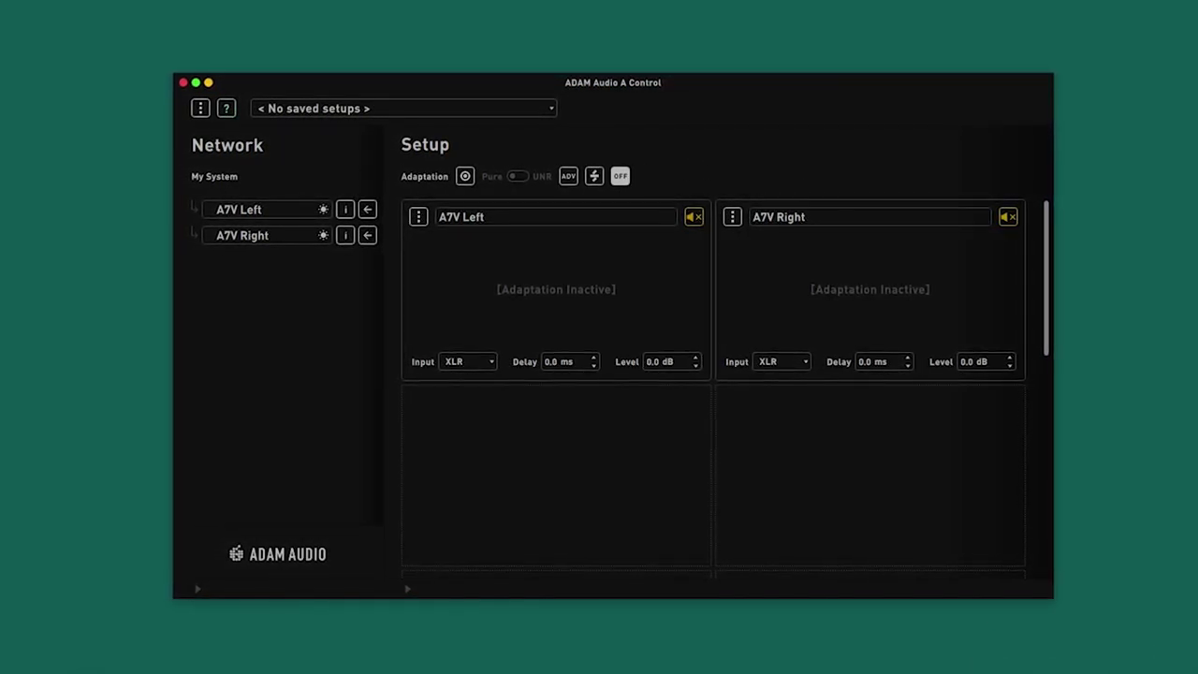
left_click(465, 176)
left_click(420, 292)
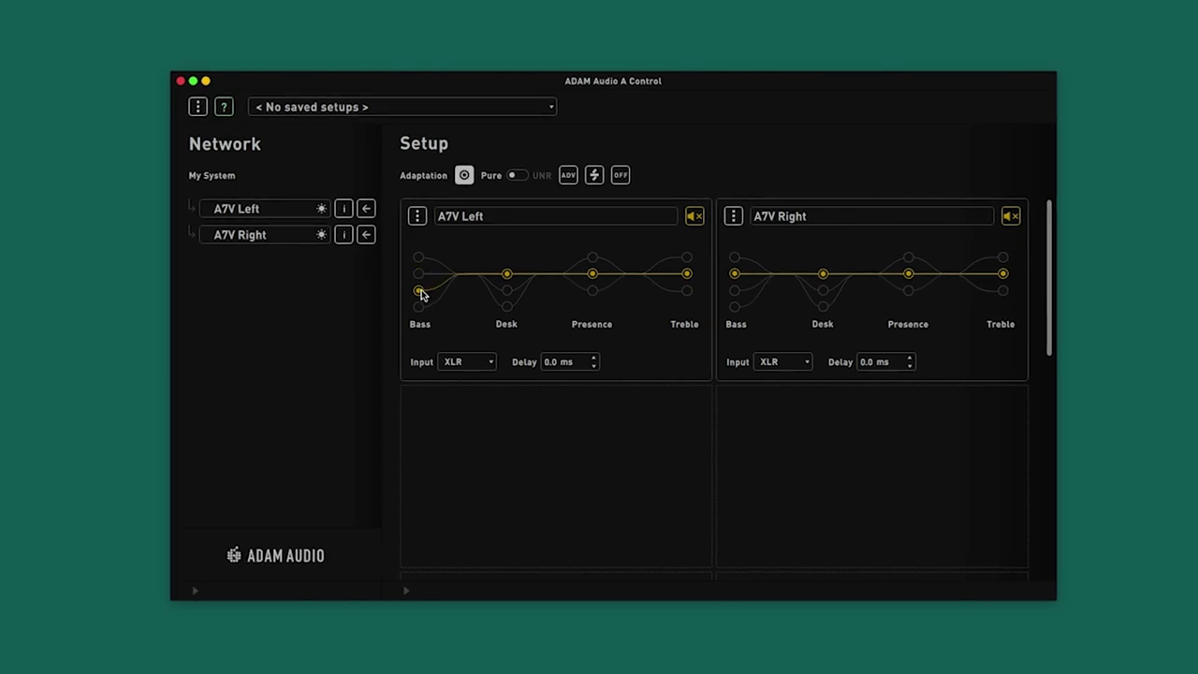
left_click(593, 257)
left_click(735, 291)
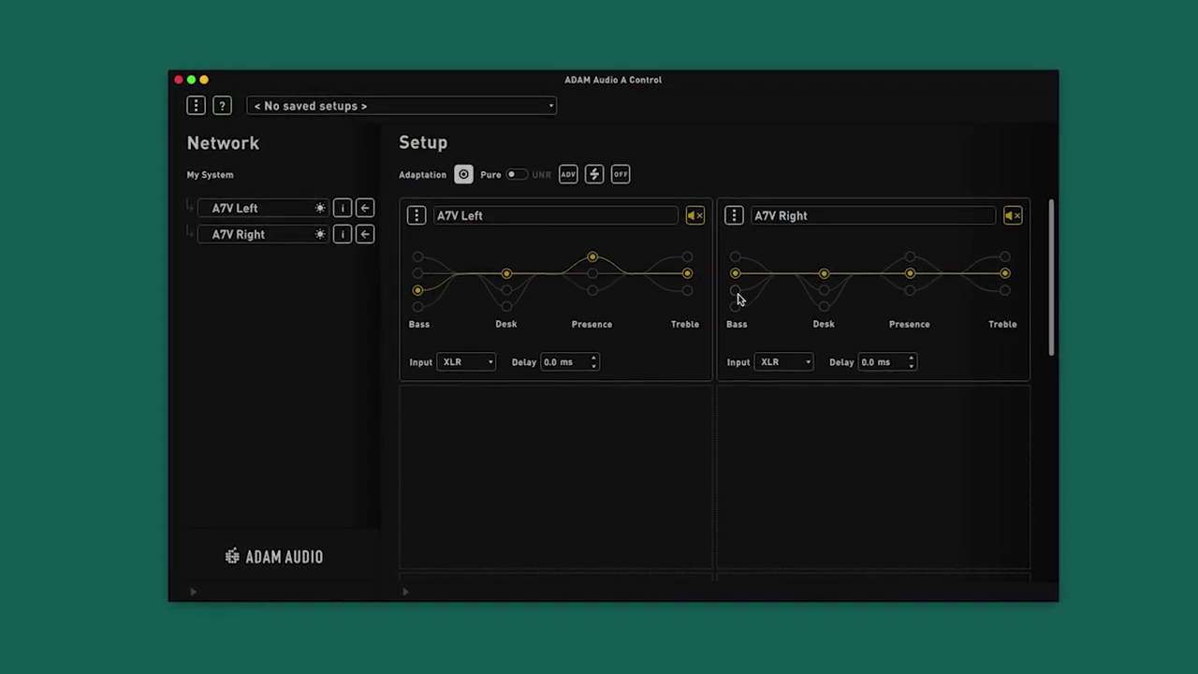
left_click(910, 258)
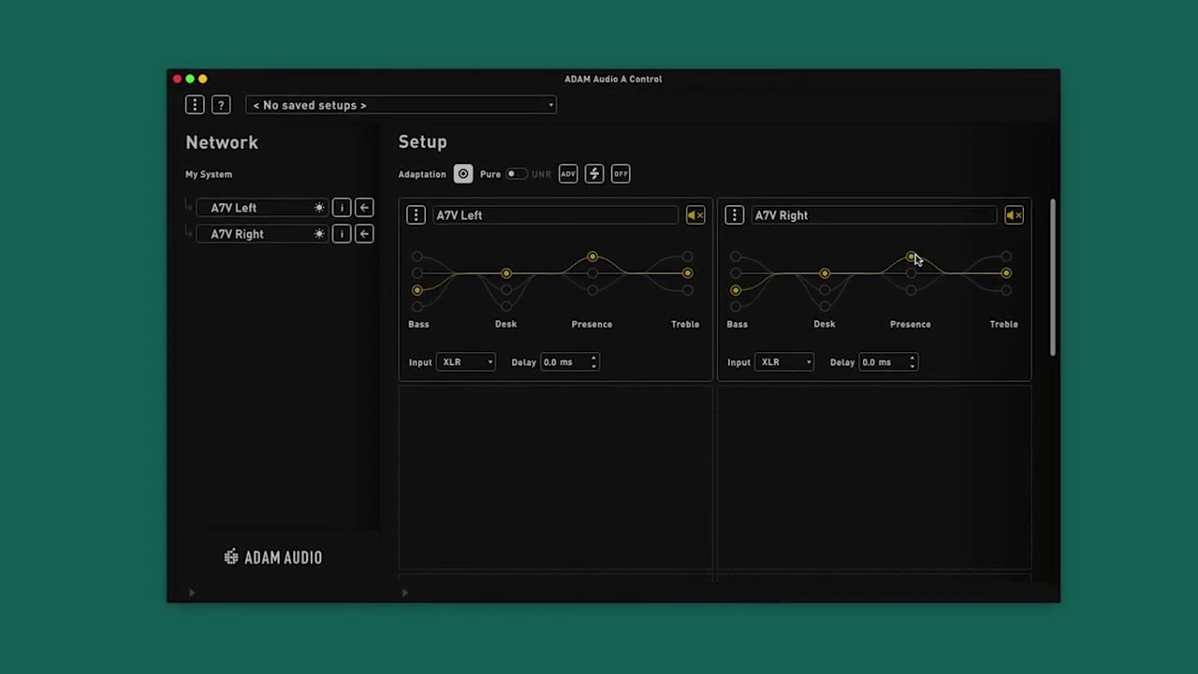
- Save the current configuration as a new setup named My Adam Setup
left_click(191, 103)
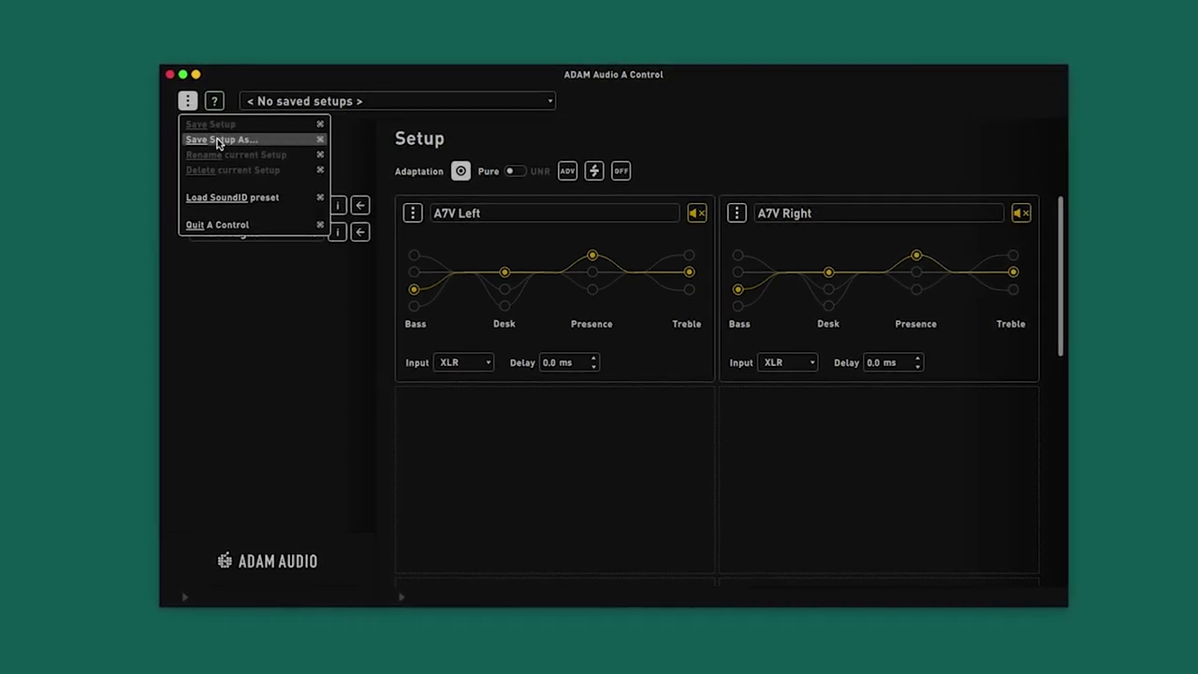
left_click(218, 140)
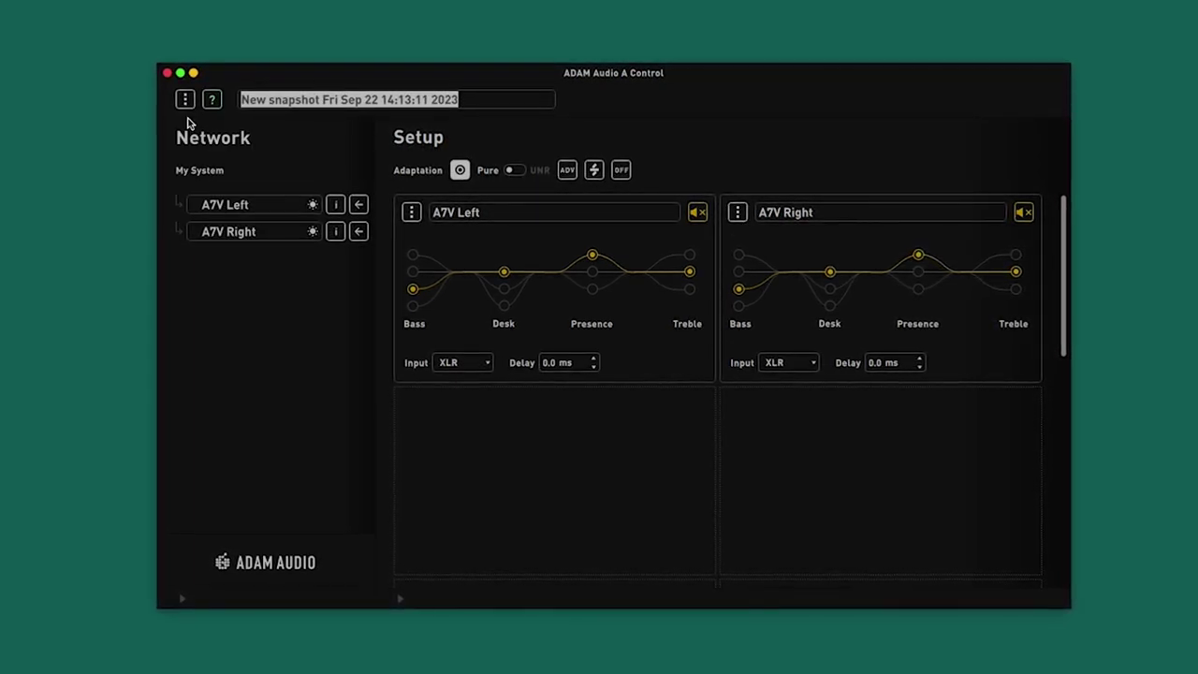
type("My Adam")
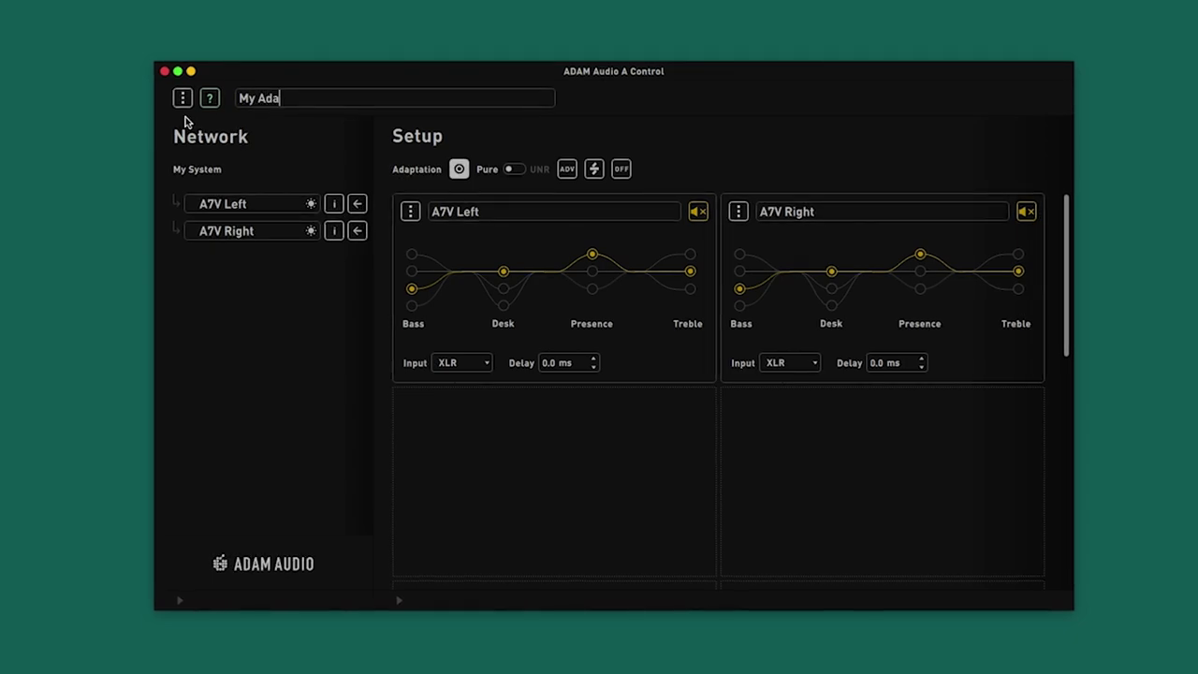
type(" Se")
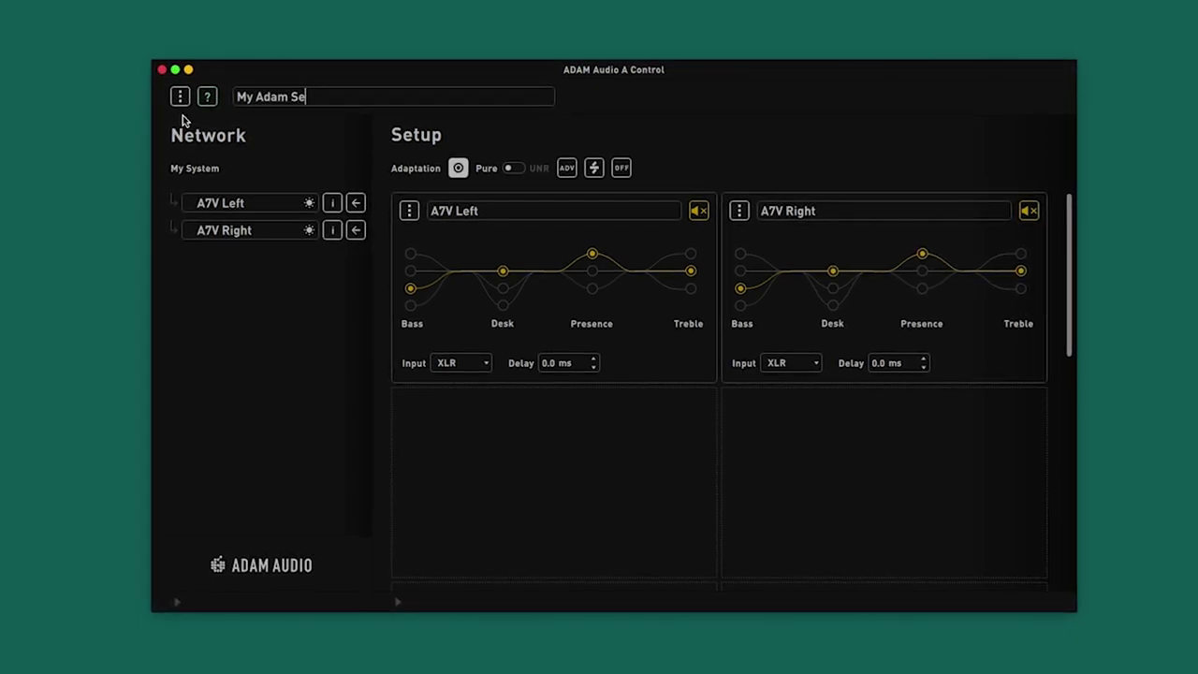
type("tup")
key("Return")
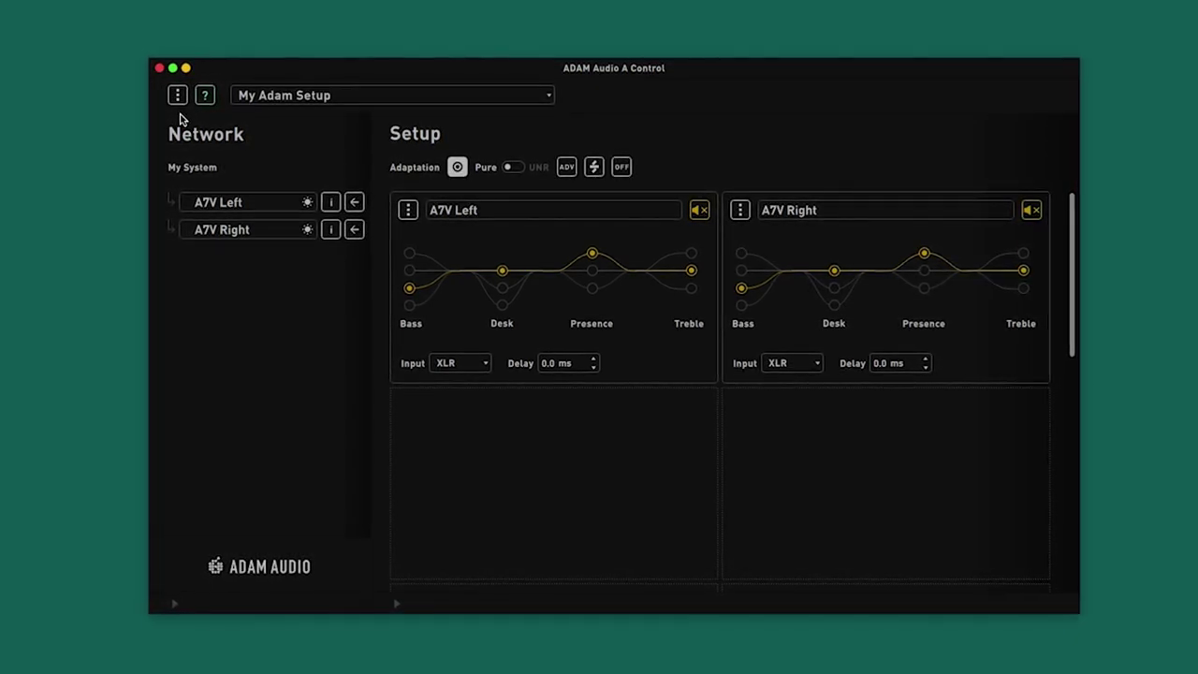